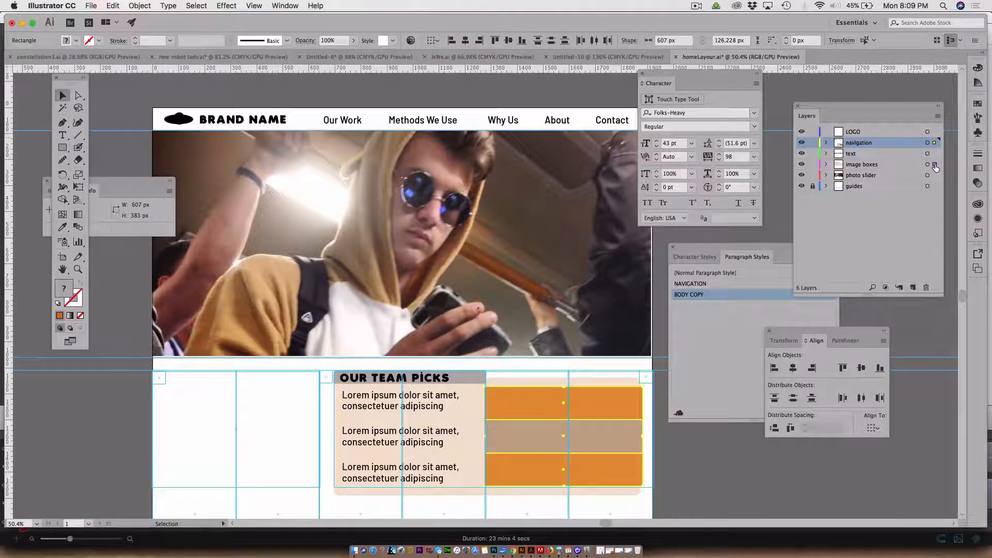
Move the three coloured boxes onto the image boxes layer and the three lorem ipsum text blocks onto the text layer.
left_click_drag(936, 167, 934, 166)
left_click(368, 399)
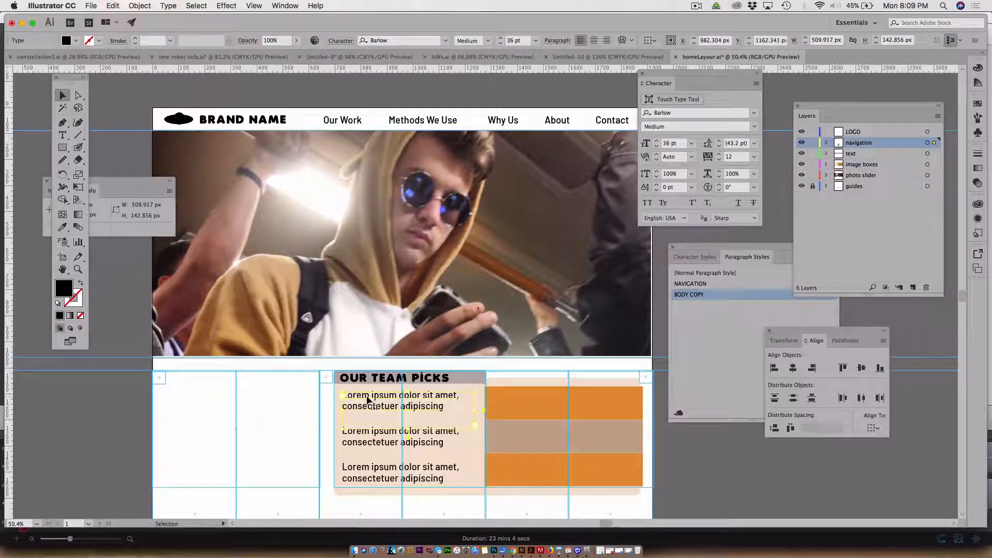
left_click(364, 436, "shift")
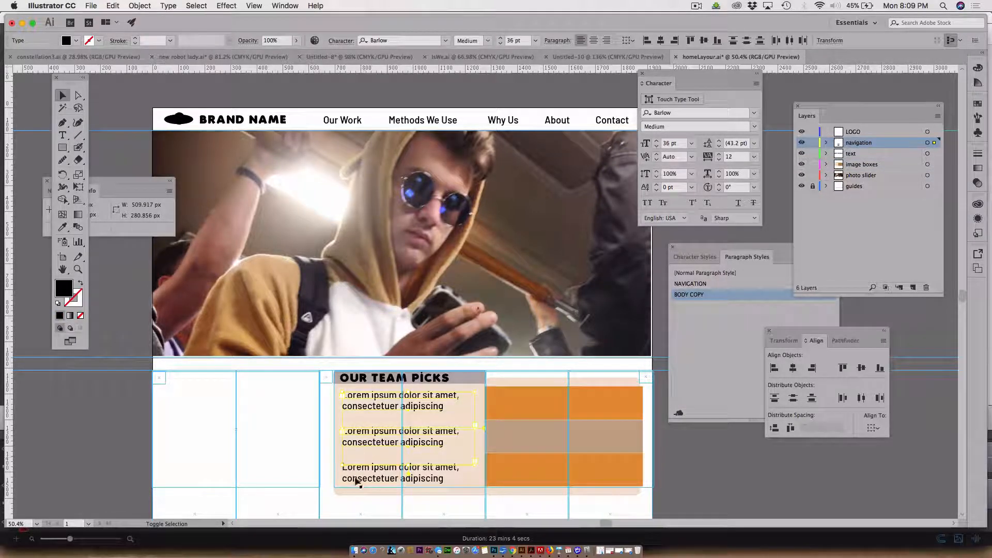
left_click(356, 480, "shift")
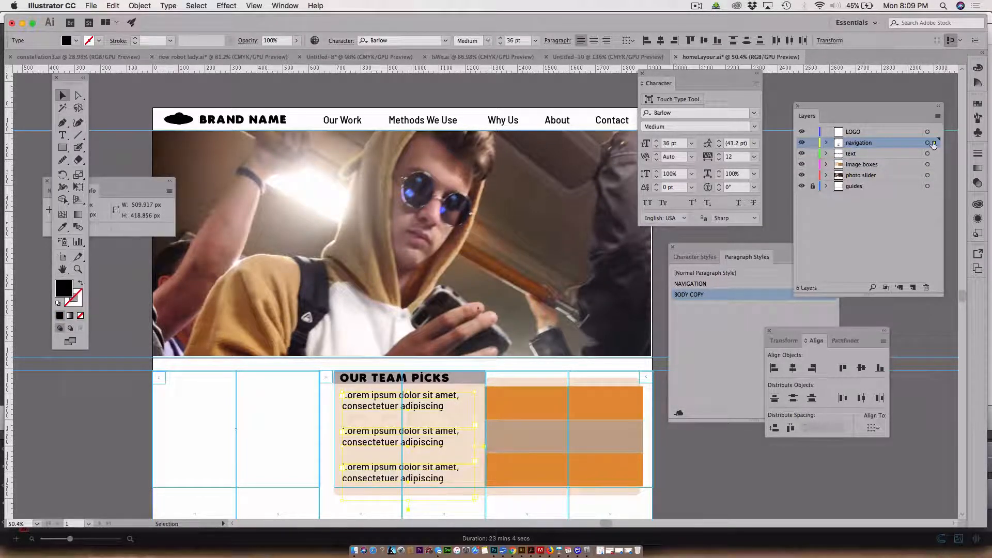
left_click_drag(934, 143, 936, 157)
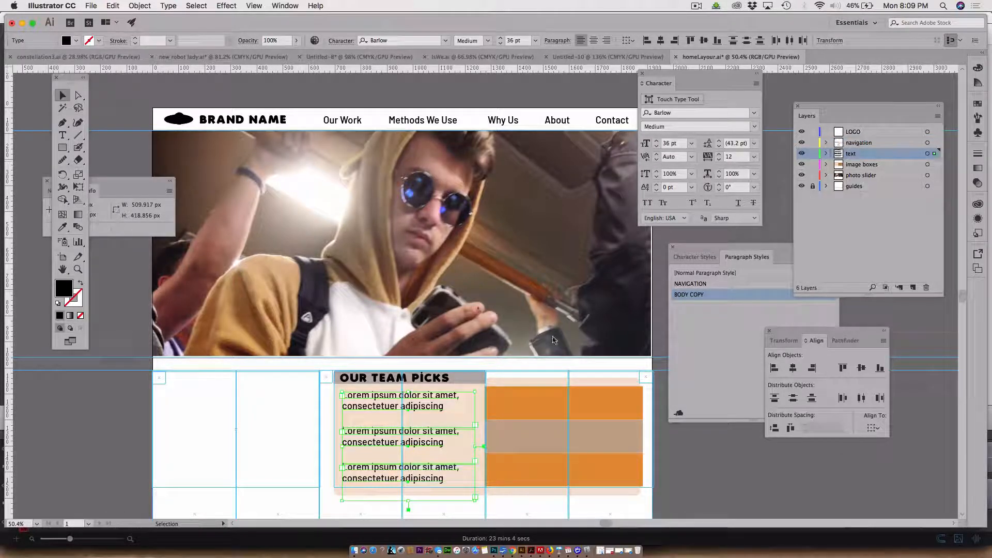
Check which layers hold the OUR TEAM PICKS heading and the coloured boxes, and clear the selection.
left_click(447, 379)
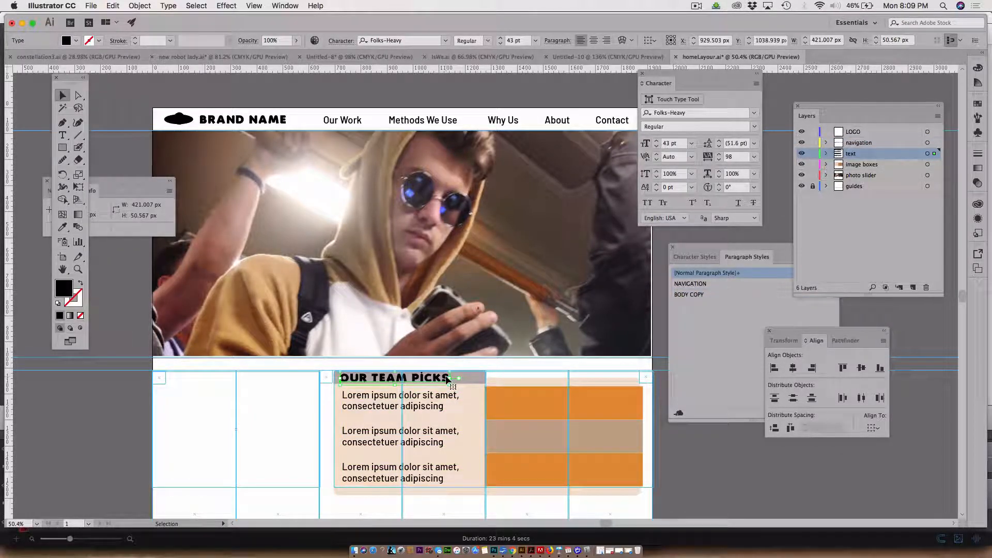
key("a")
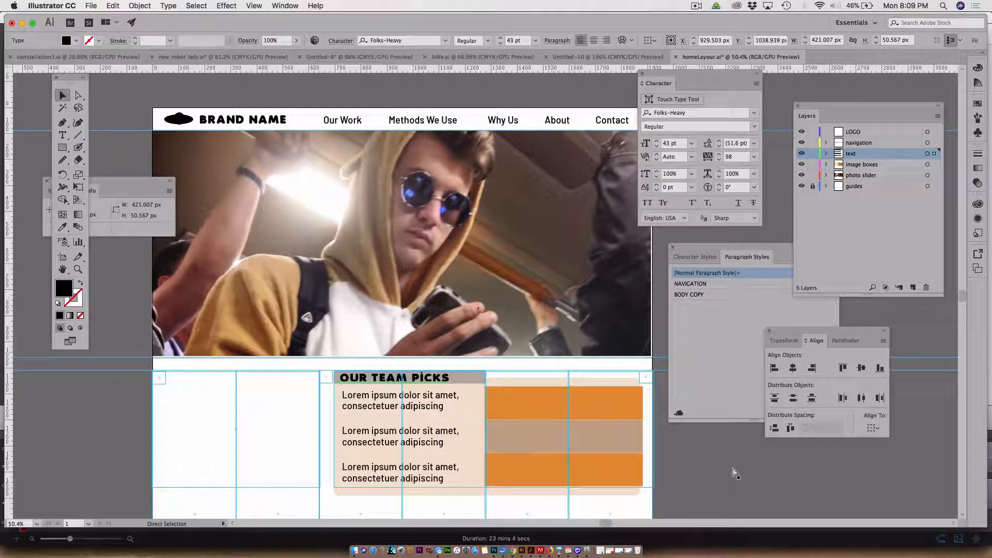
key("v")
left_click(587, 420)
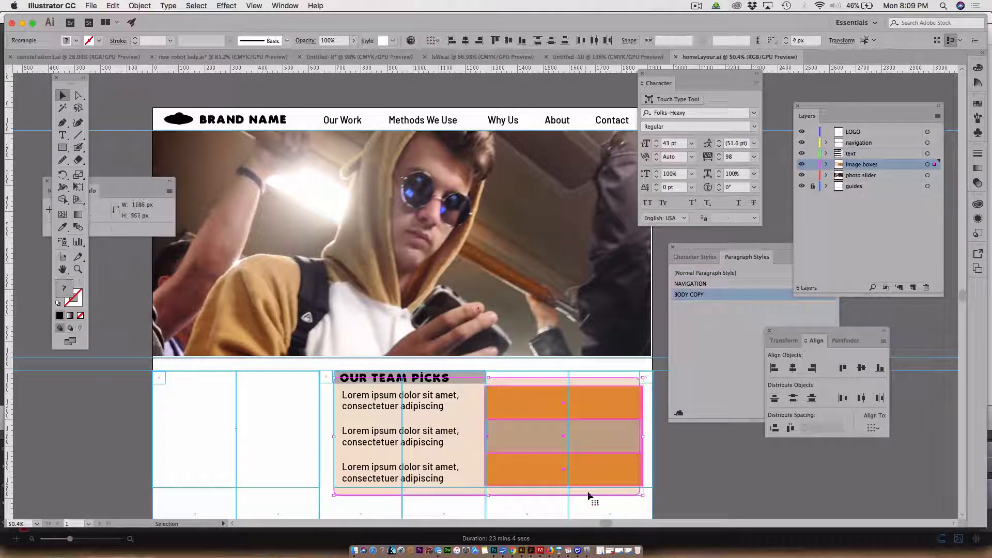
left_click(789, 485)
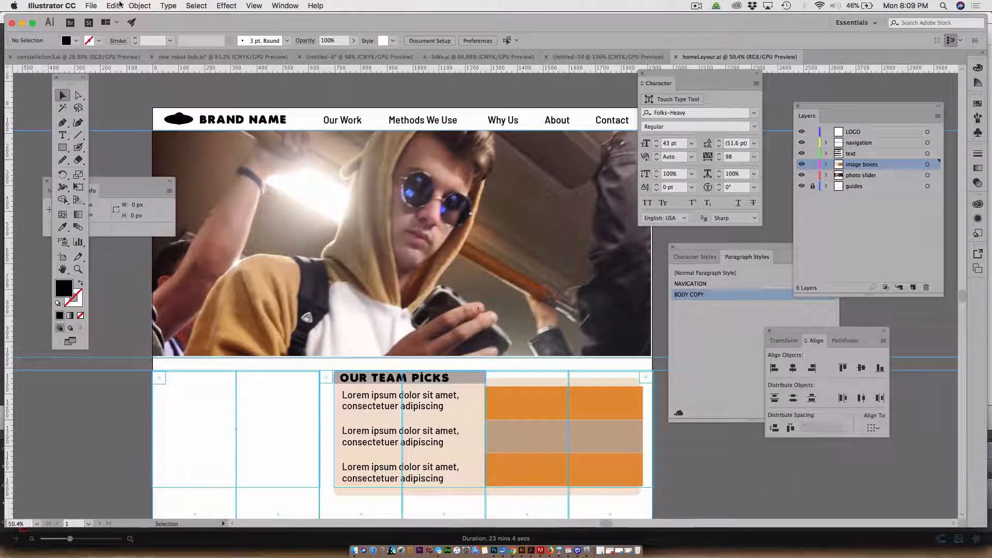
Place water_fresh.png from the images folder over the coloured boxes, at about 760 by 764 px.
left_click(91, 6)
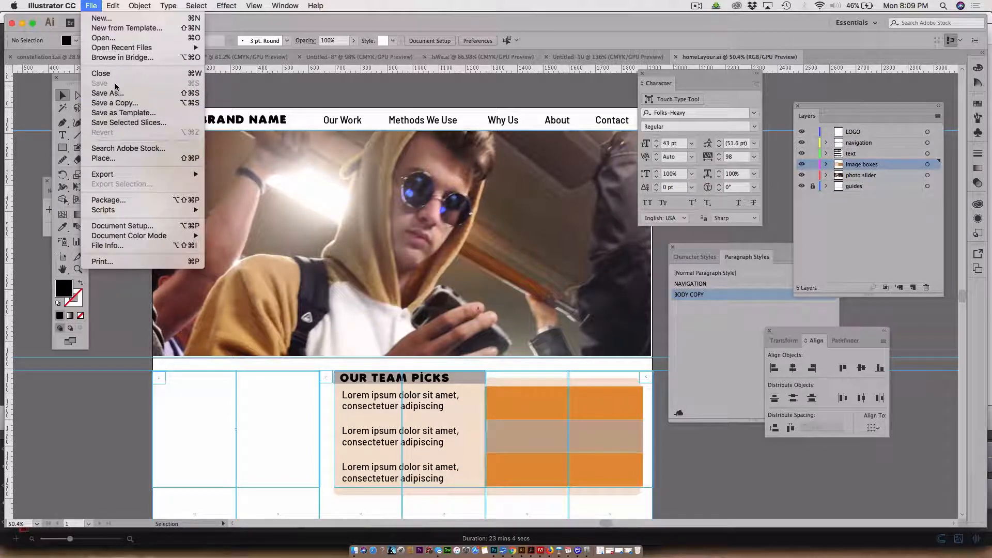
left_click(136, 159)
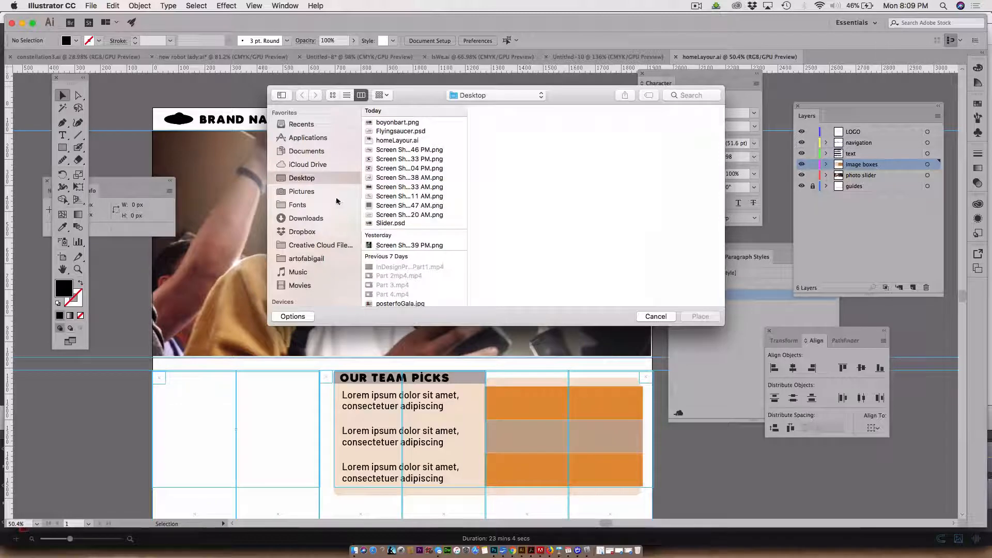
left_click(295, 257)
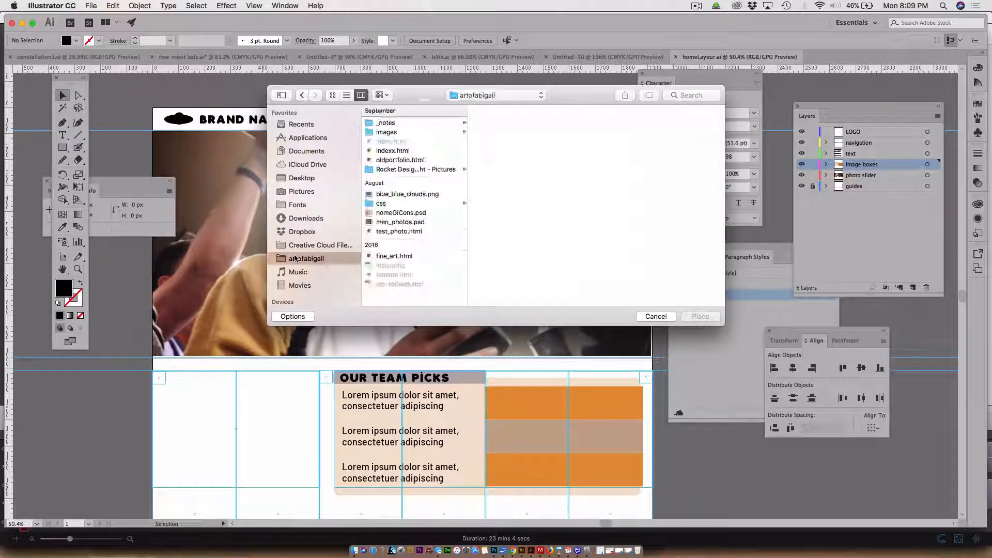
left_click(379, 133)
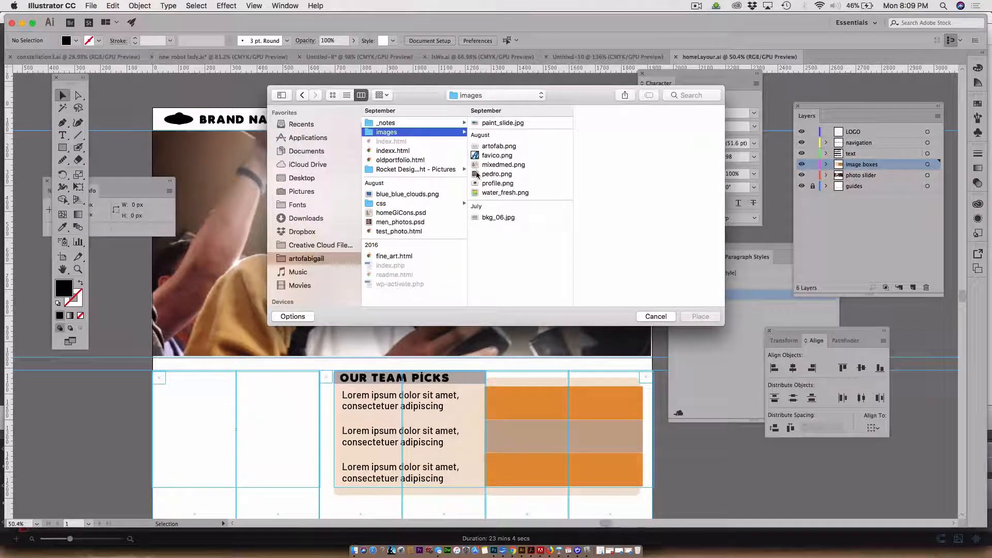
left_click(487, 193)
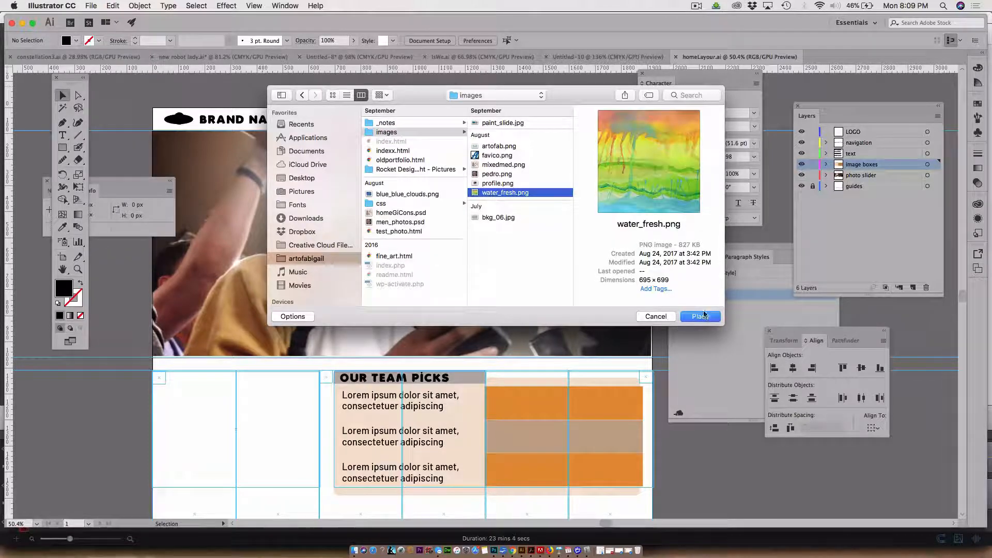
left_click(701, 316)
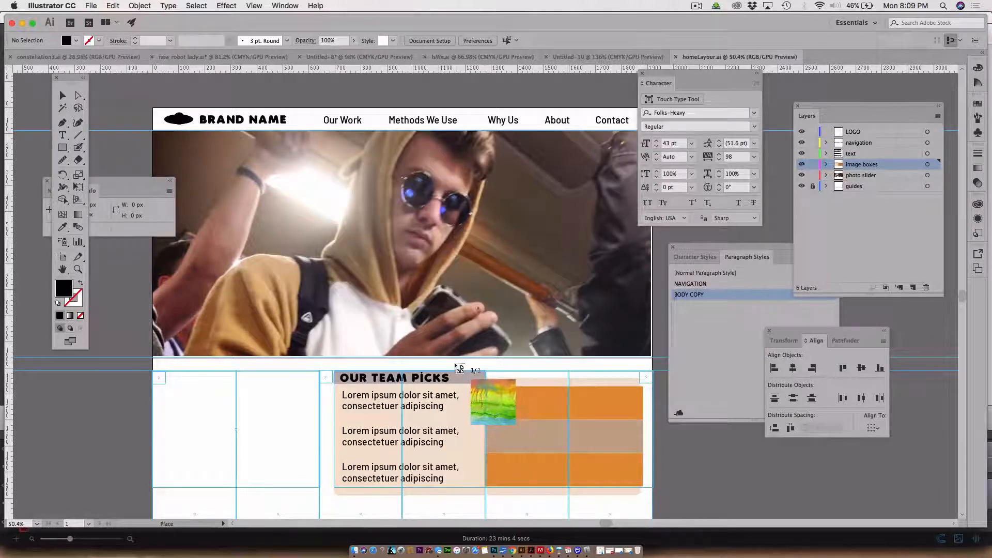
left_click_drag(454, 366, 719, 487)
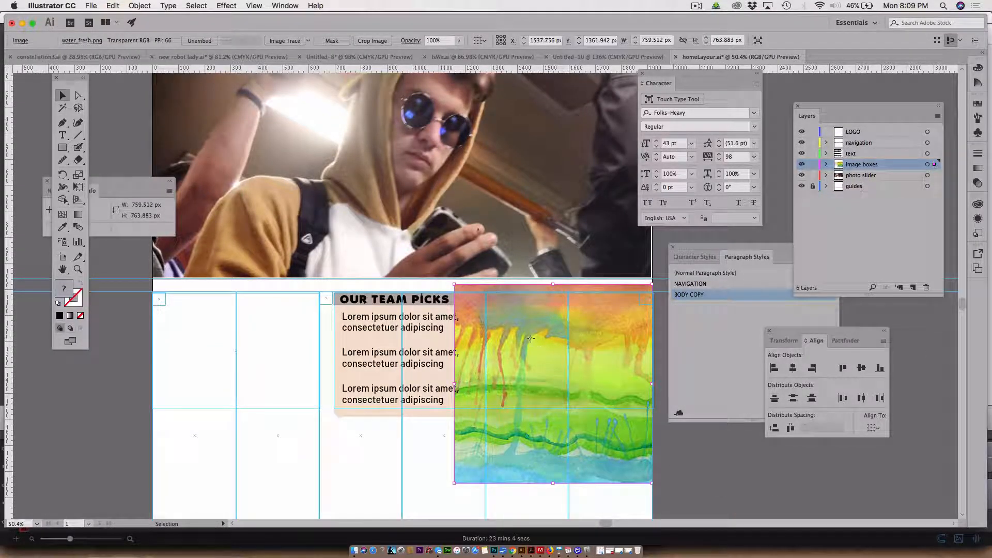
left_click_drag(560, 339, 545, 312)
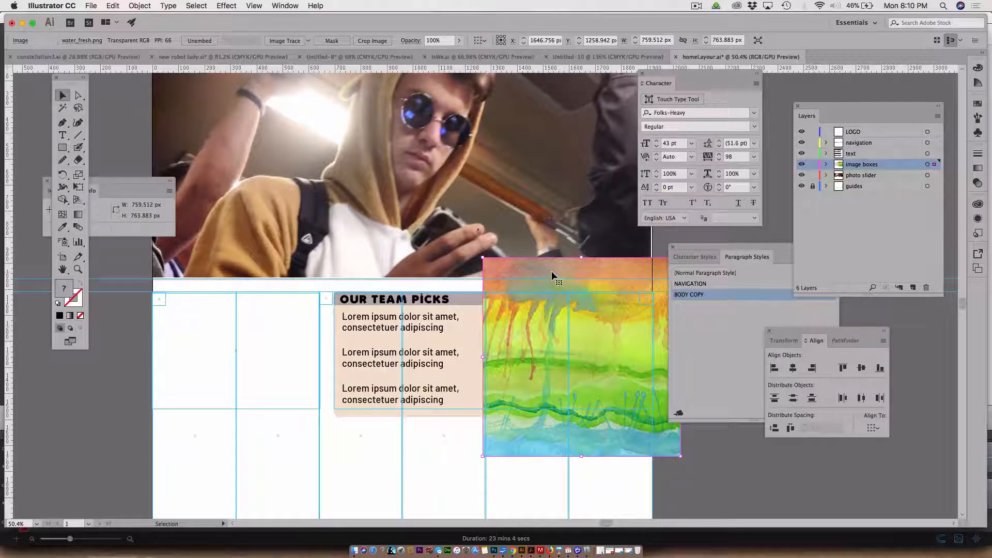
Lower the placed painting's opacity to 46%.
left_click(286, 5)
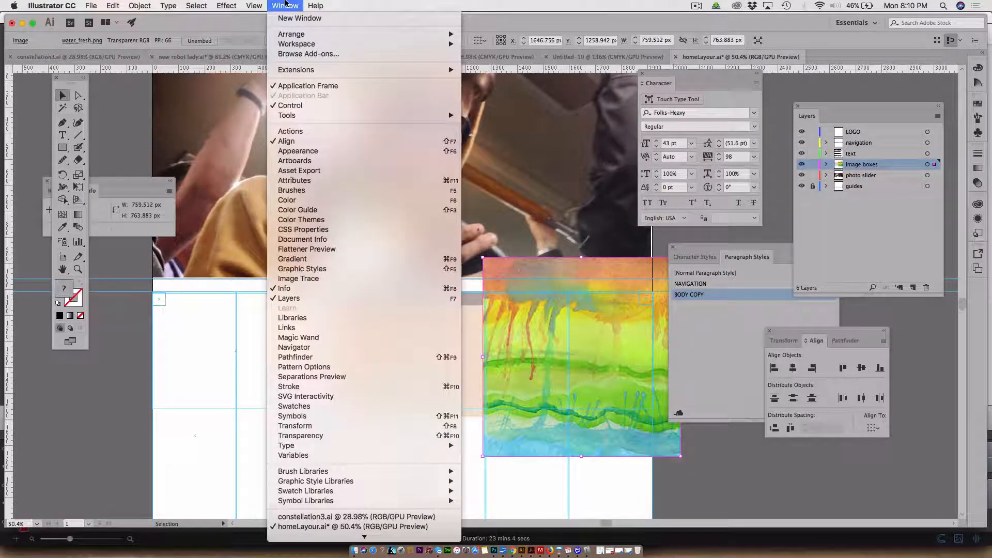
left_click(298, 151)
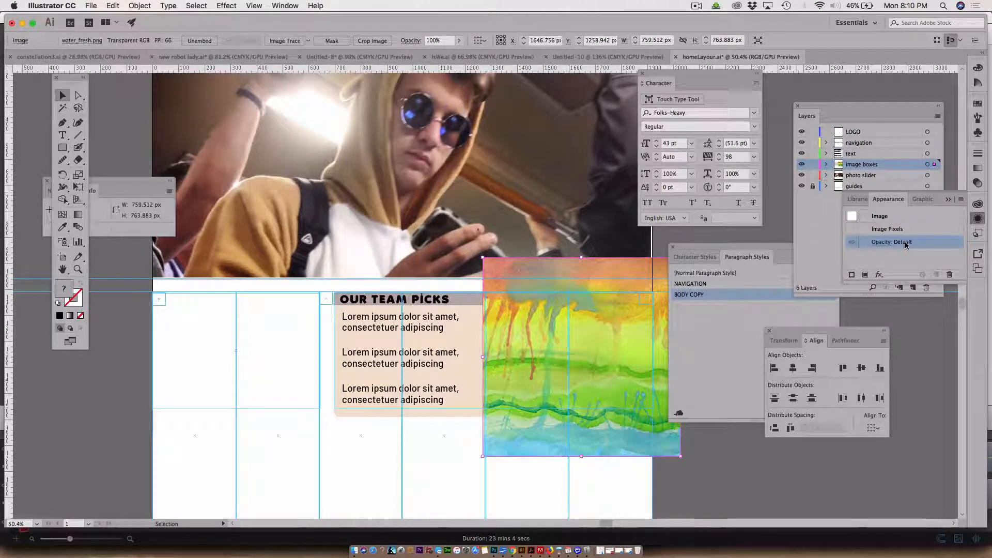
left_click(879, 244)
left_click(882, 262)
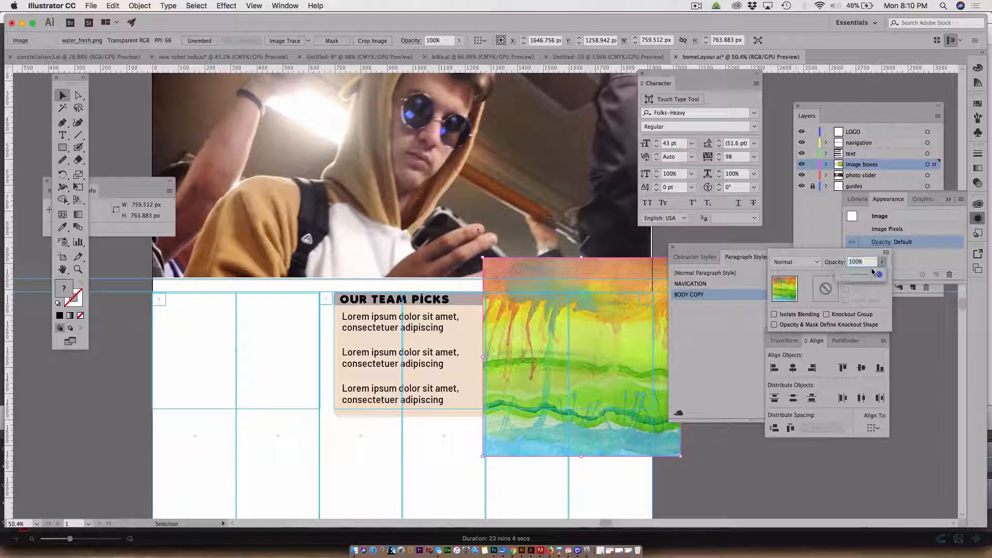
left_click_drag(879, 274, 860, 280)
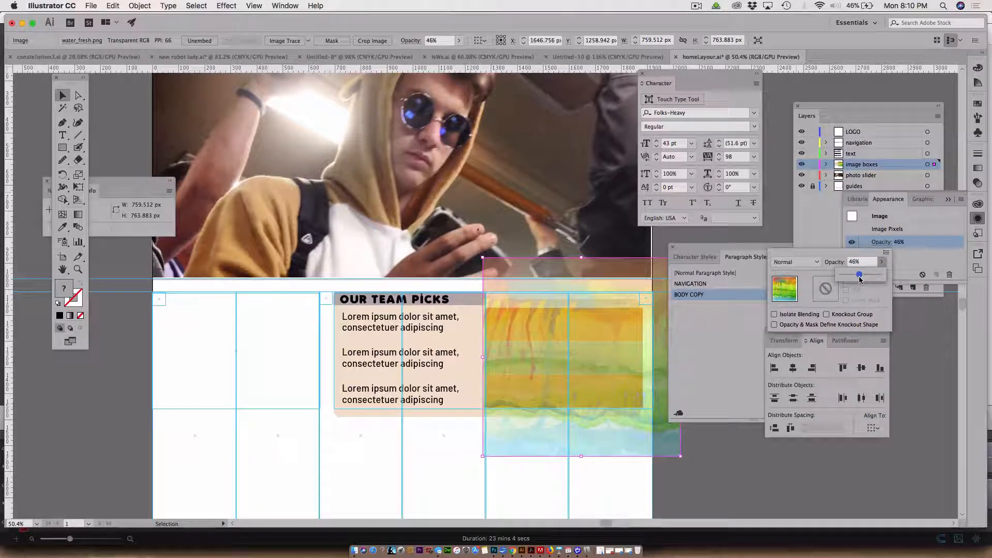
left_click(618, 429)
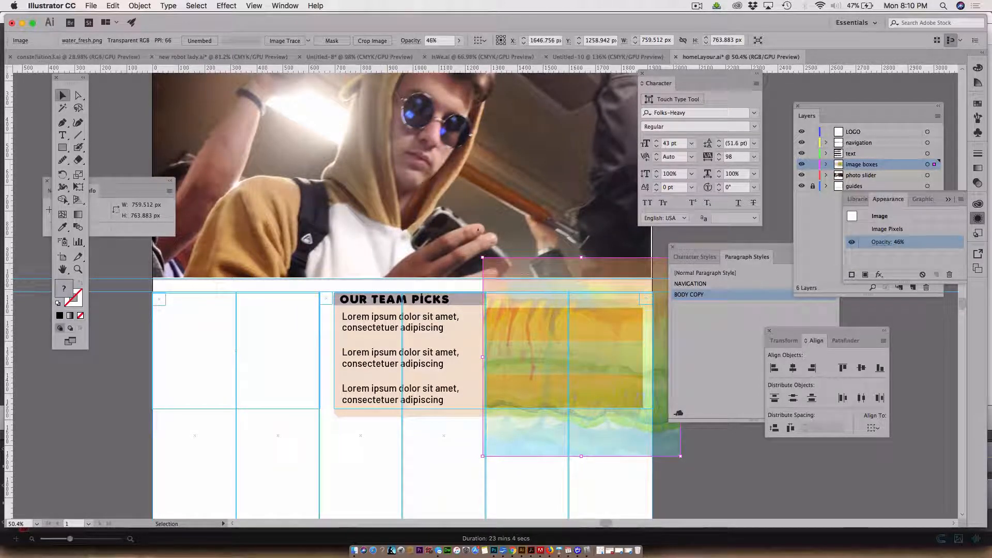
Shift the painting up so its lower part covers the coloured boxes, and tilt it slightly counter-clockwise.
left_click_drag(544, 407, 537, 356)
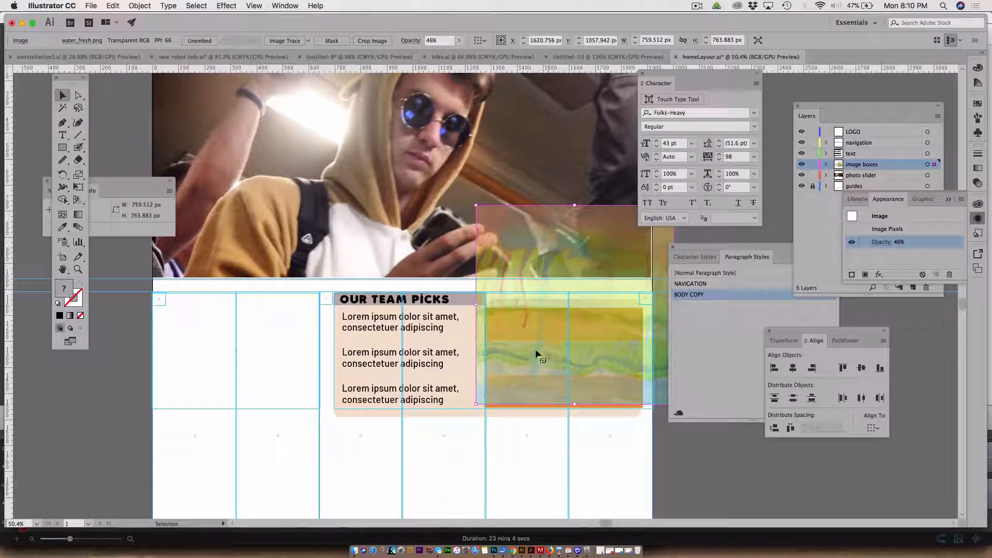
left_click_drag(614, 357, 608, 355)
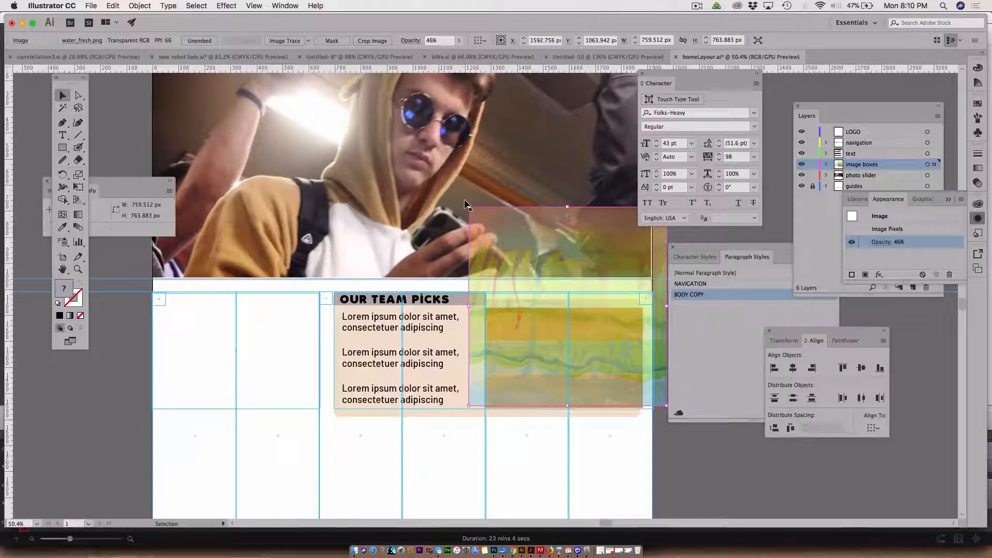
left_click_drag(468, 207, 467, 211)
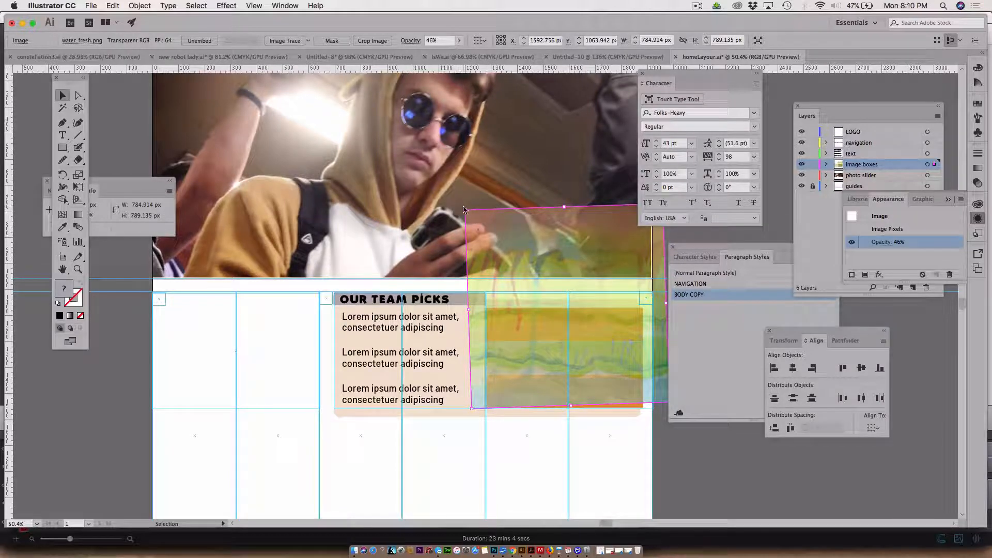
left_click_drag(460, 204, 459, 207)
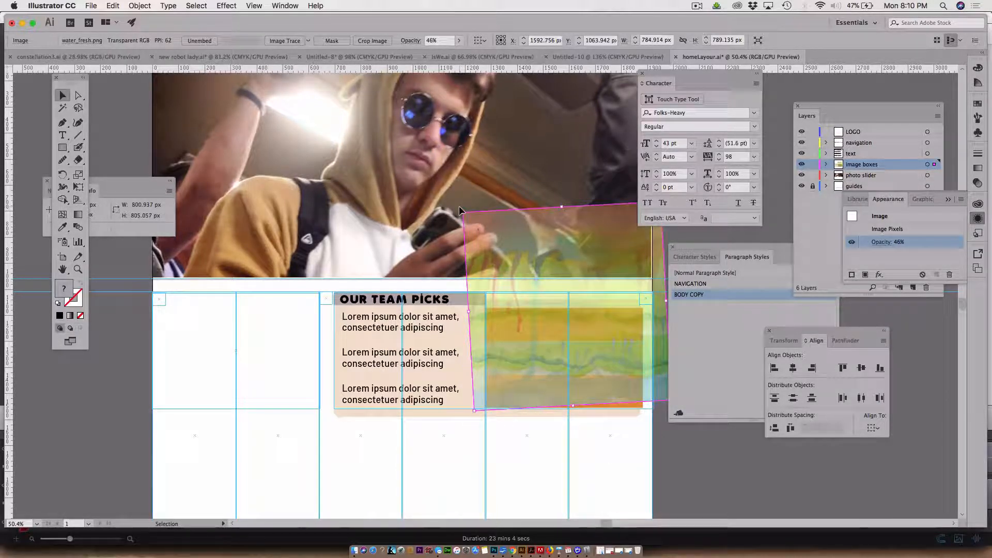
Set the painting's opacity to 100%.
left_click(899, 246)
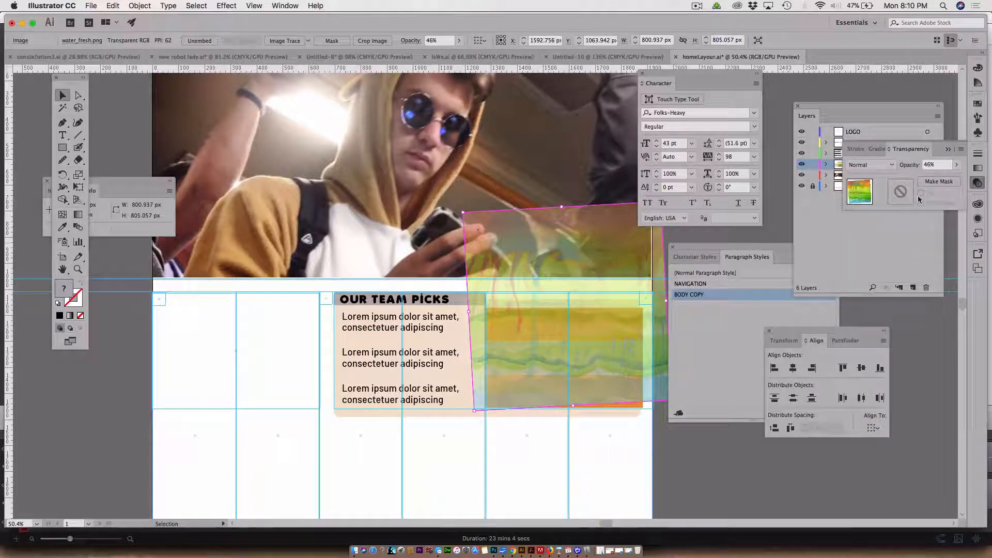
left_click(933, 166)
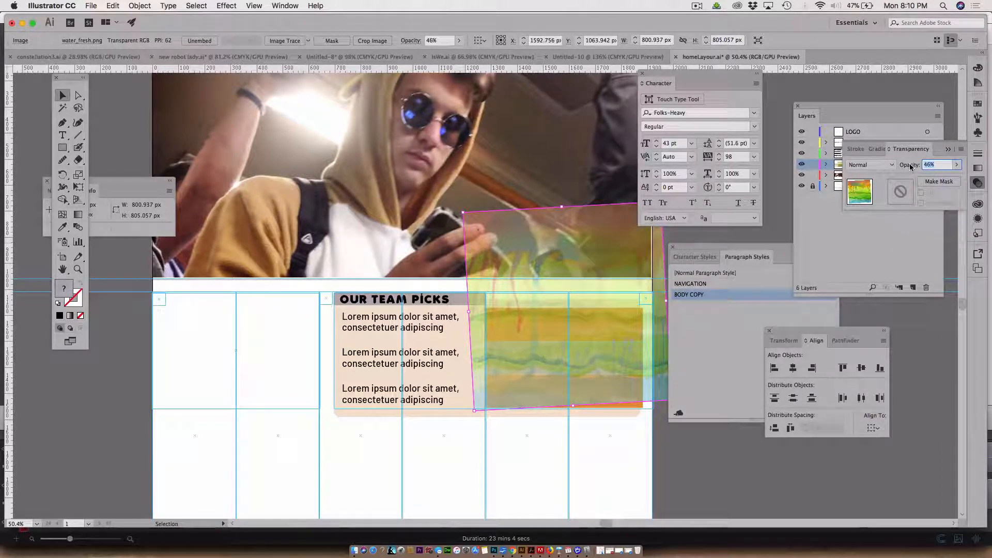
type("100")
key("Return")
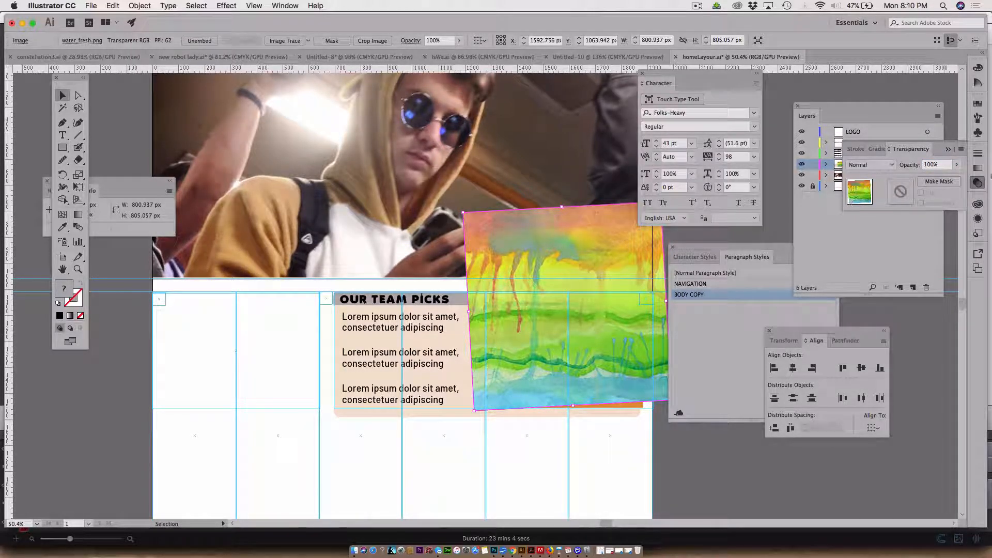
left_click(911, 165)
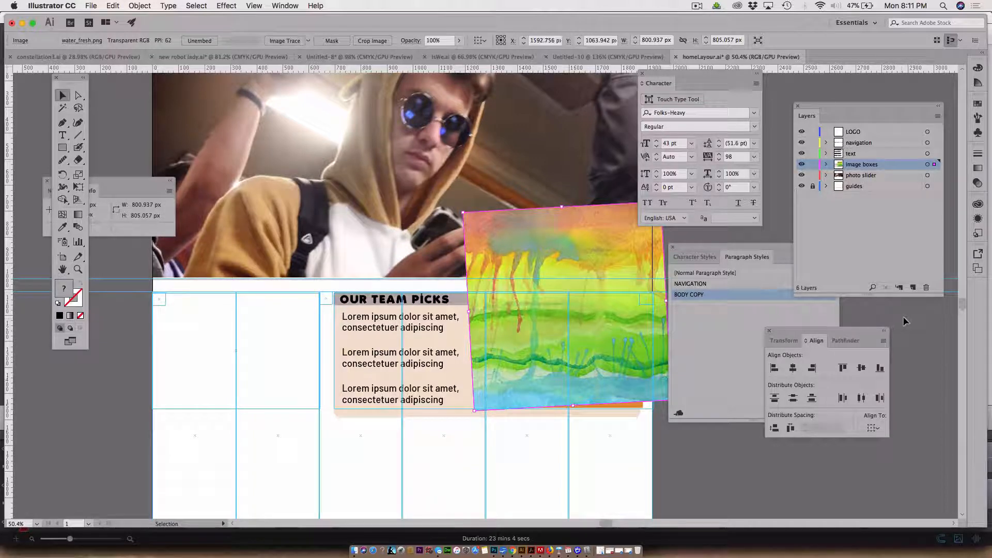
Enlarge the Layers panel, move it into clear view and set its row size to Other, 35 pixels.
left_click_drag(940, 293, 964, 418)
left_click_drag(890, 112, 844, 102)
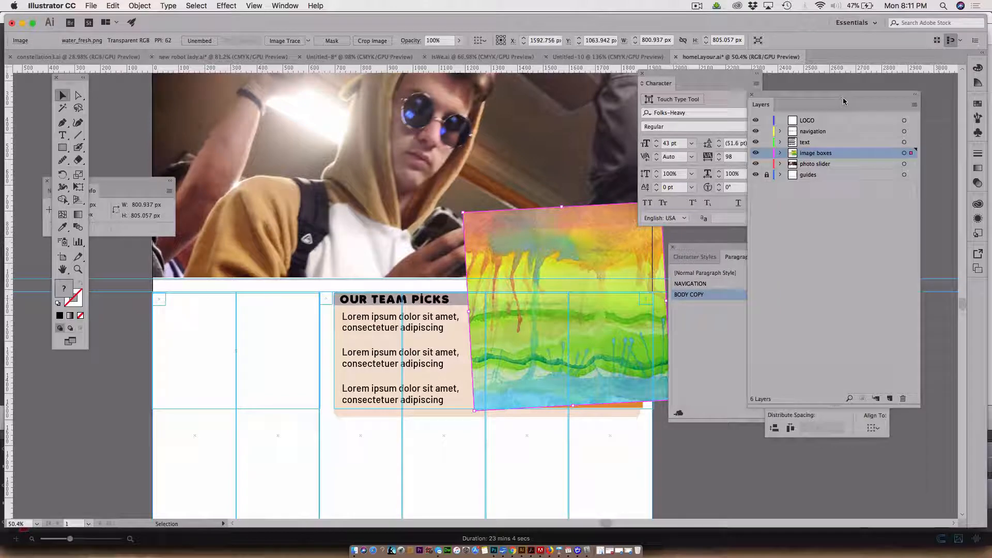
left_click(914, 107)
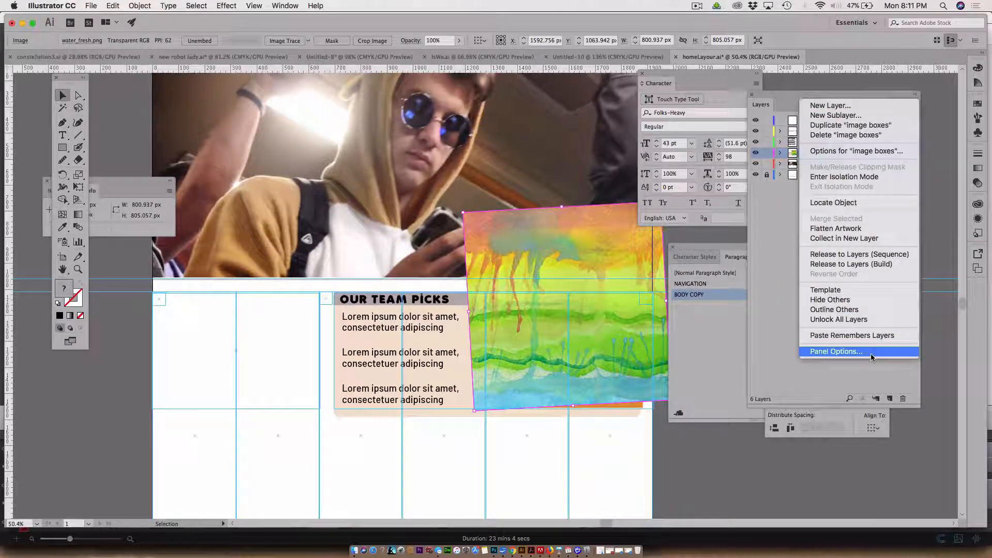
left_click(837, 351)
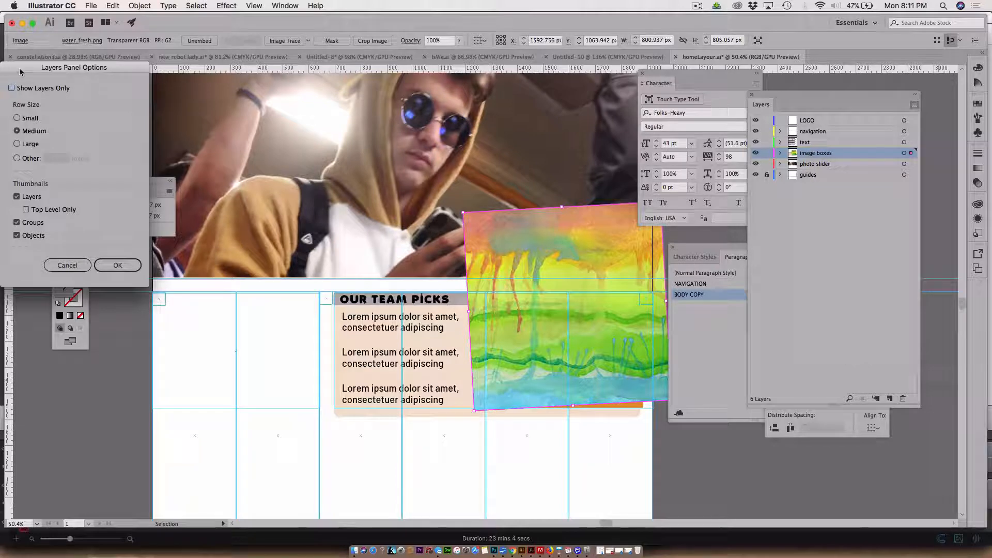
left_click_drag(16, 72, 207, 86)
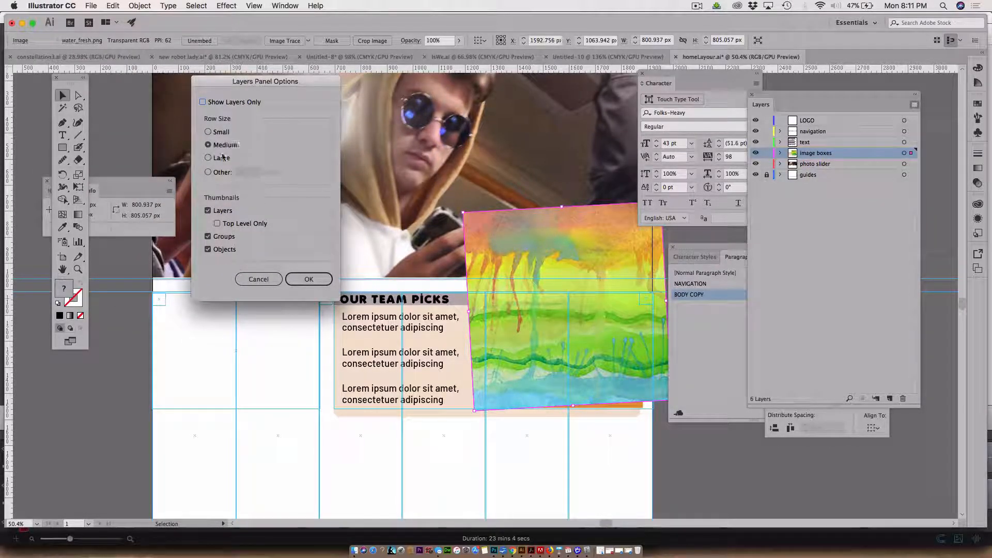
left_click(208, 172)
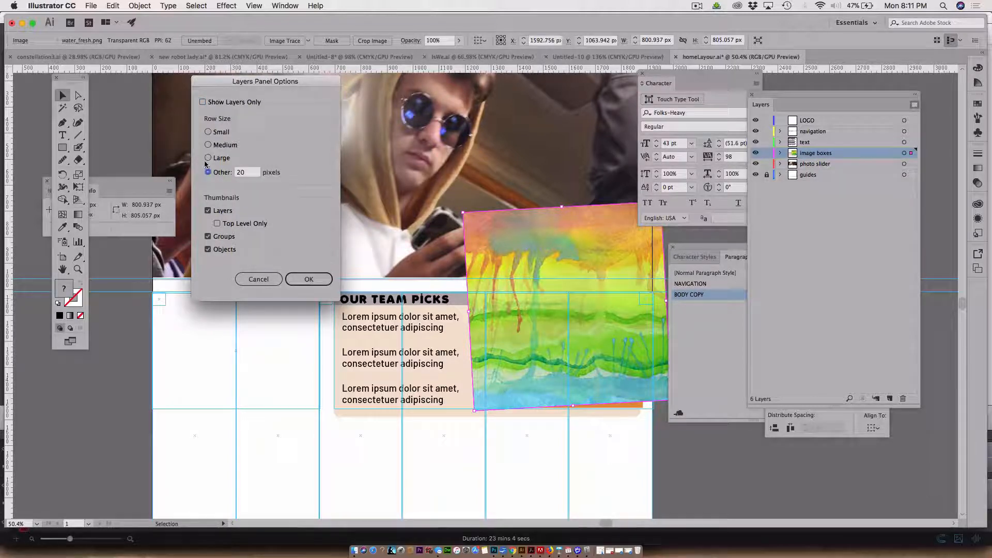
left_click(246, 172)
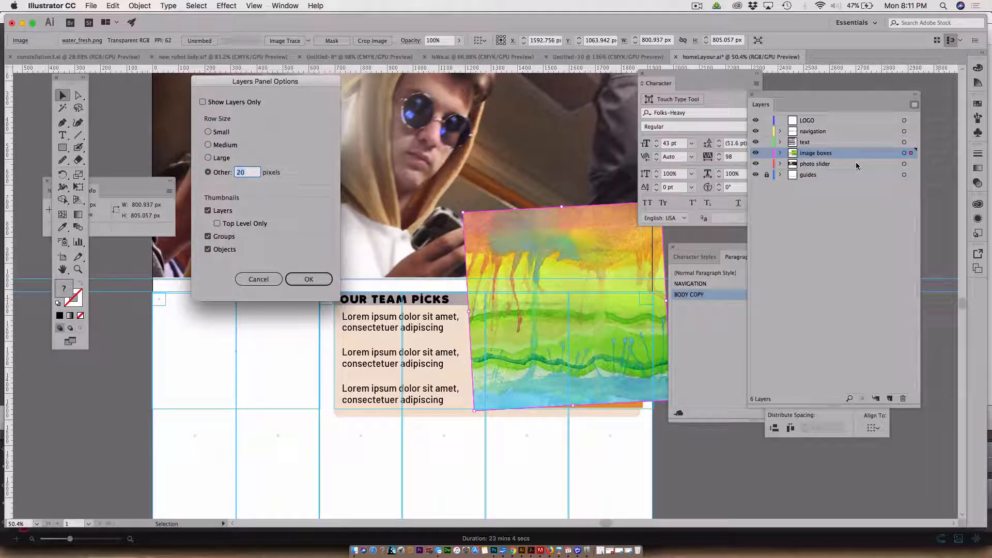
type("35")
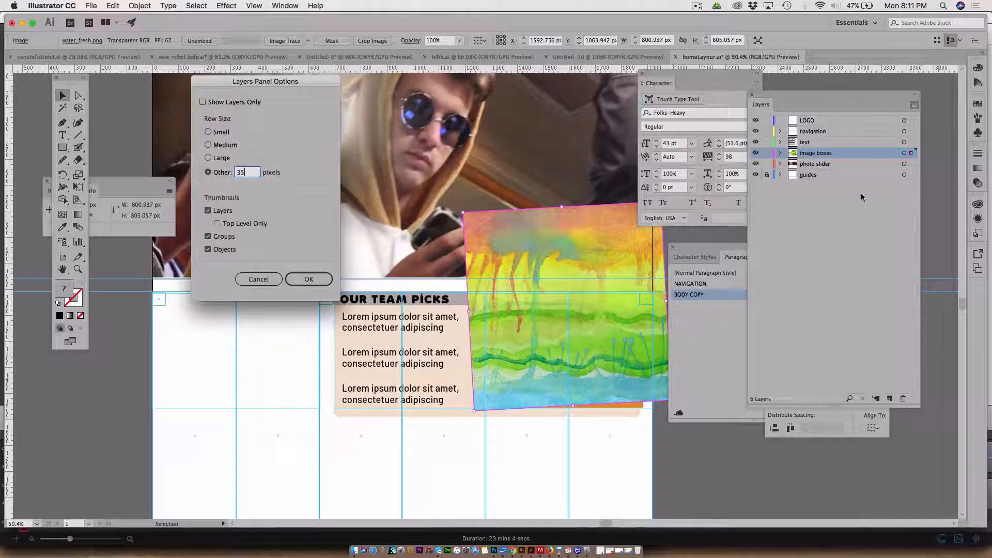
left_click(324, 282)
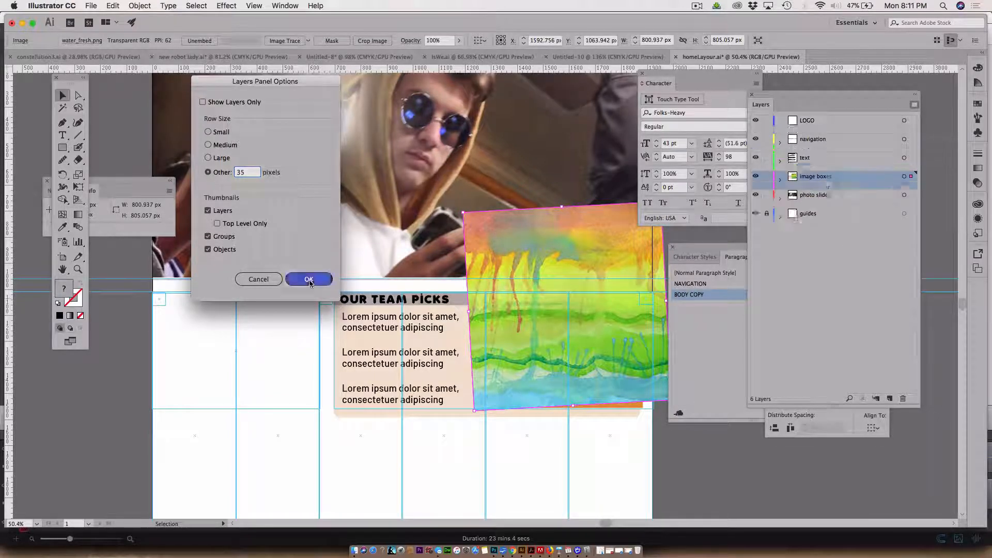
Expand the image boxes layer and move the painting image below the orange and tan rectangles, just above the background rectangle.
left_click(781, 180)
left_click_drag(808, 199, 809, 283)
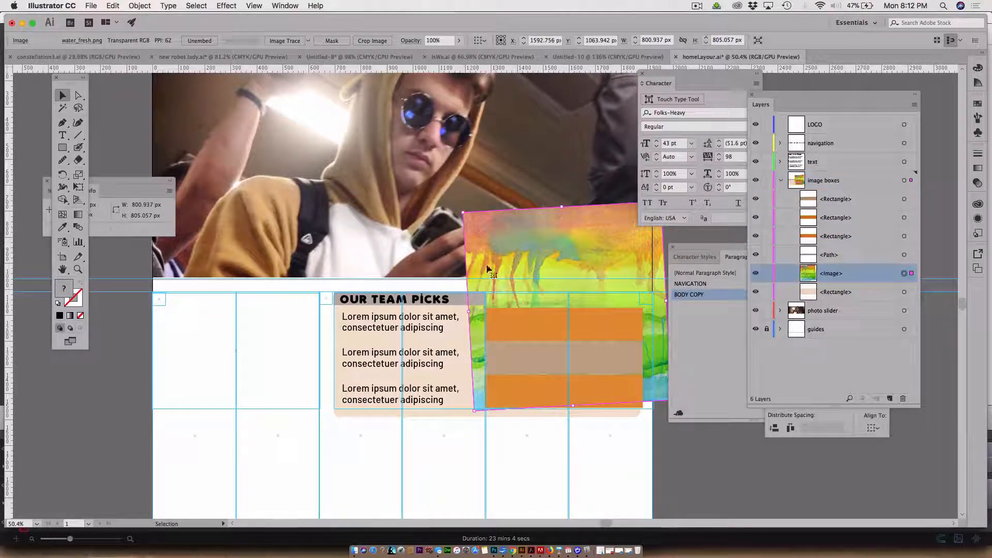
left_click(116, 392)
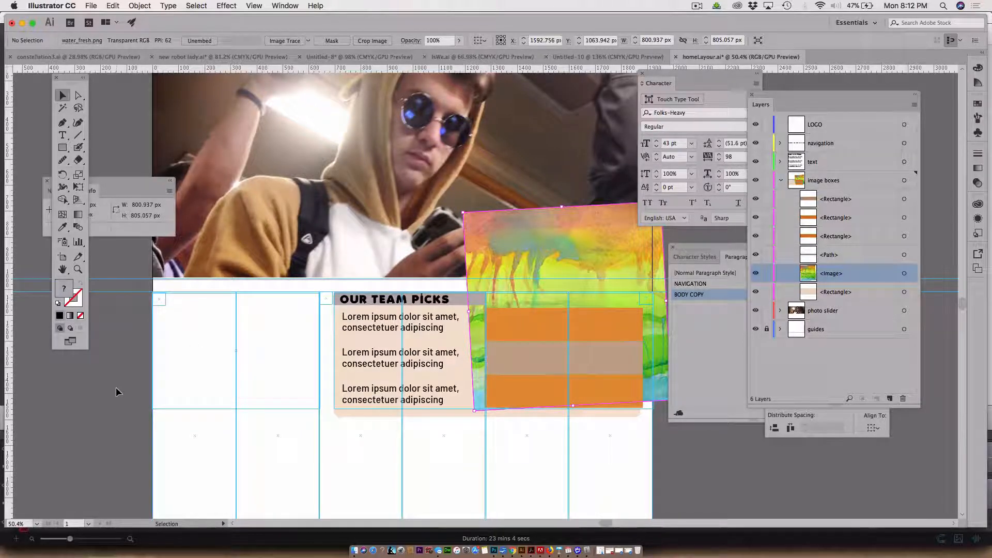
Make a clipping mask from the painting and the middle box of the team picks section, and deselect the result.
left_click(512, 247)
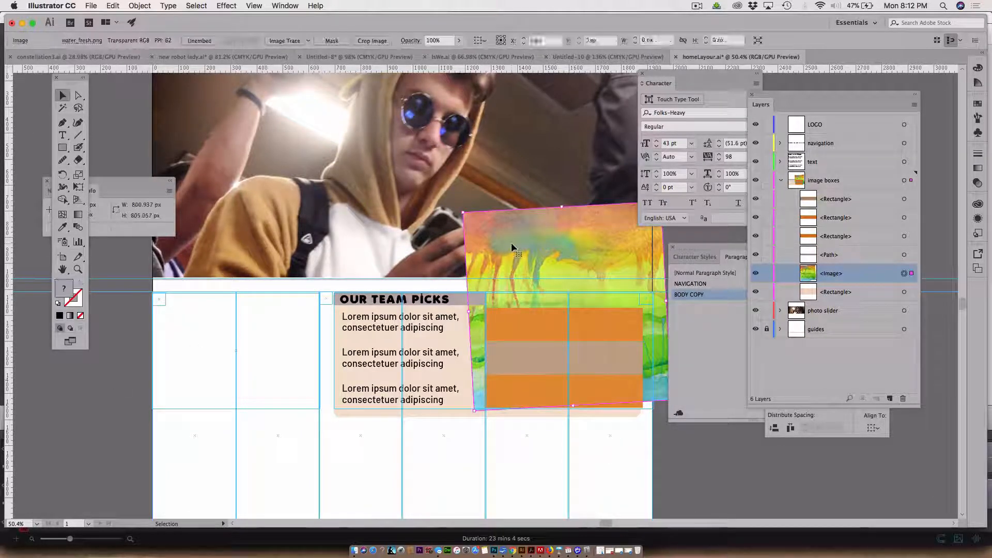
left_click(515, 359, "shift")
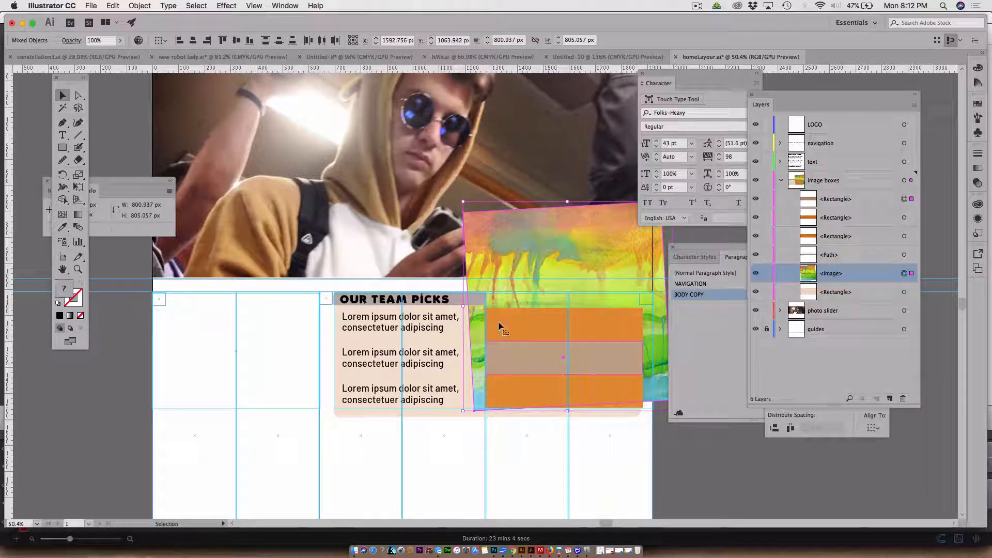
left_click(139, 6)
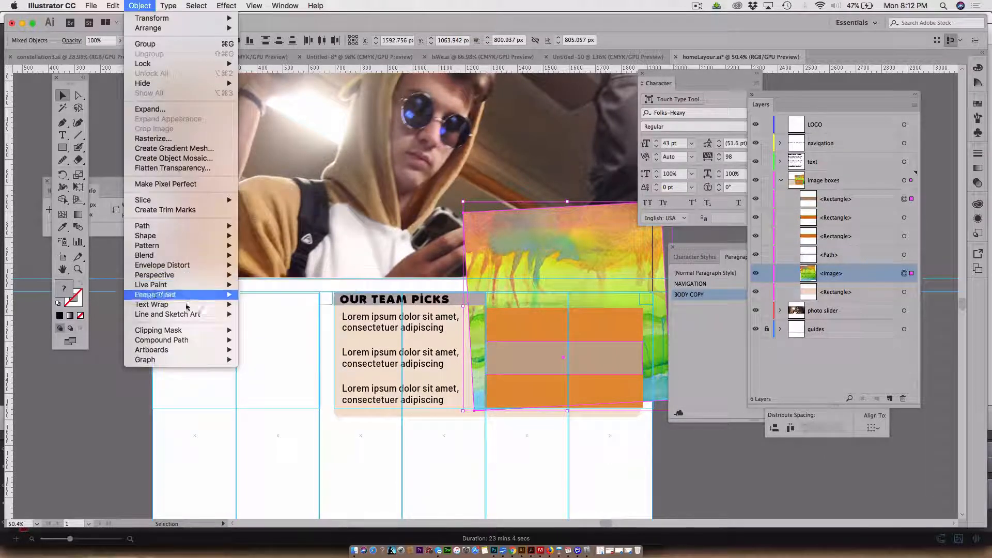
mouse_move(189, 330)
left_click(268, 334)
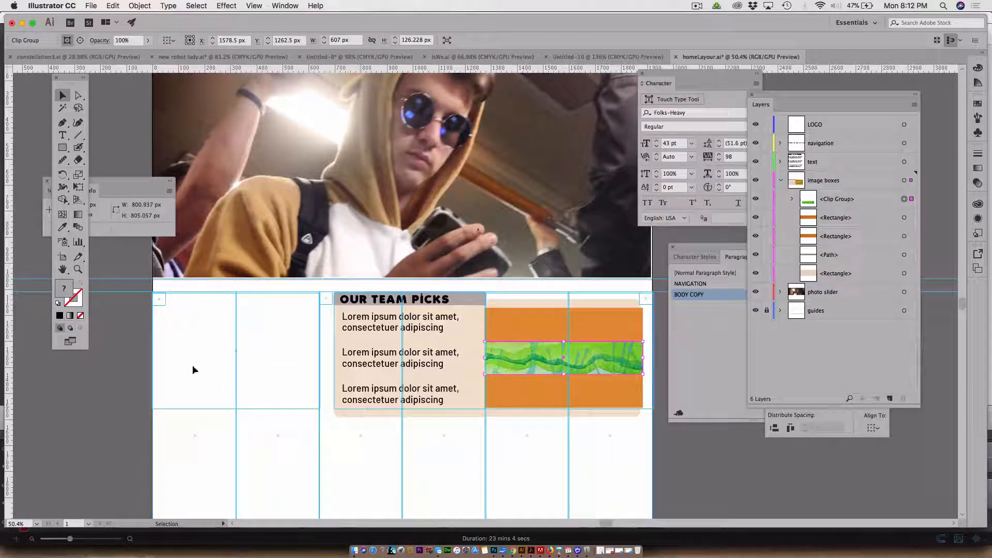
left_click(117, 405)
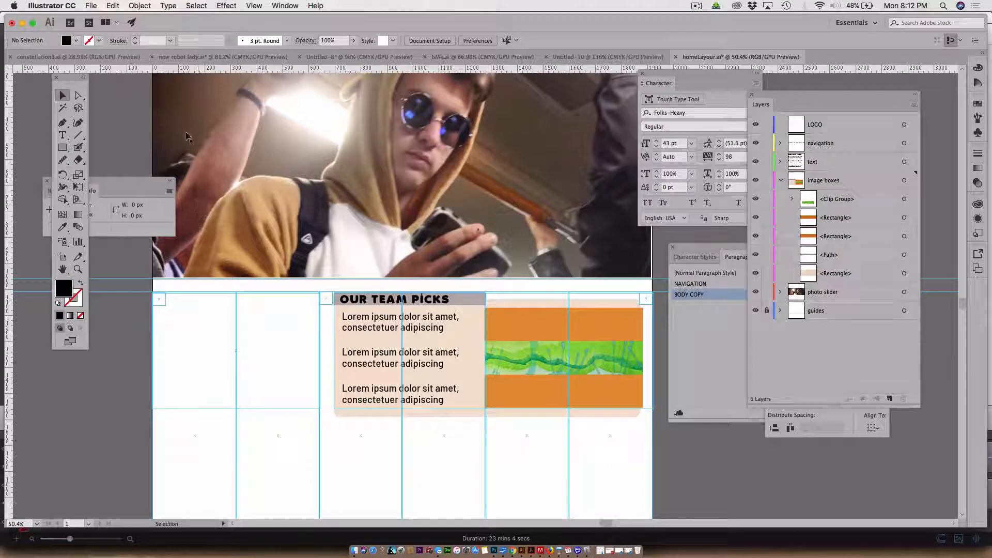
Place pedro.png from the images folder at about 882 by 887 px and move it over the coloured boxes.
left_click(90, 6)
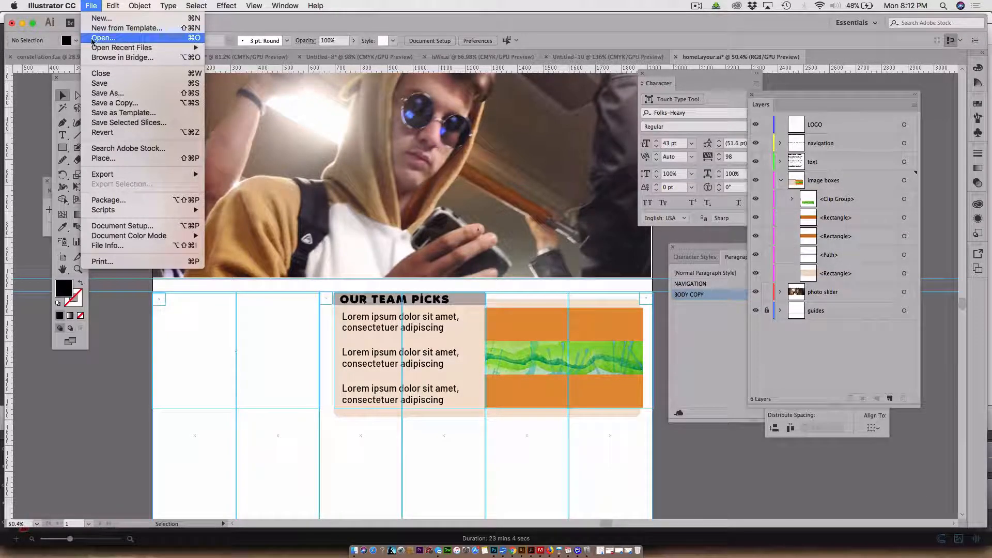
left_click(88, 5)
left_click(86, 6)
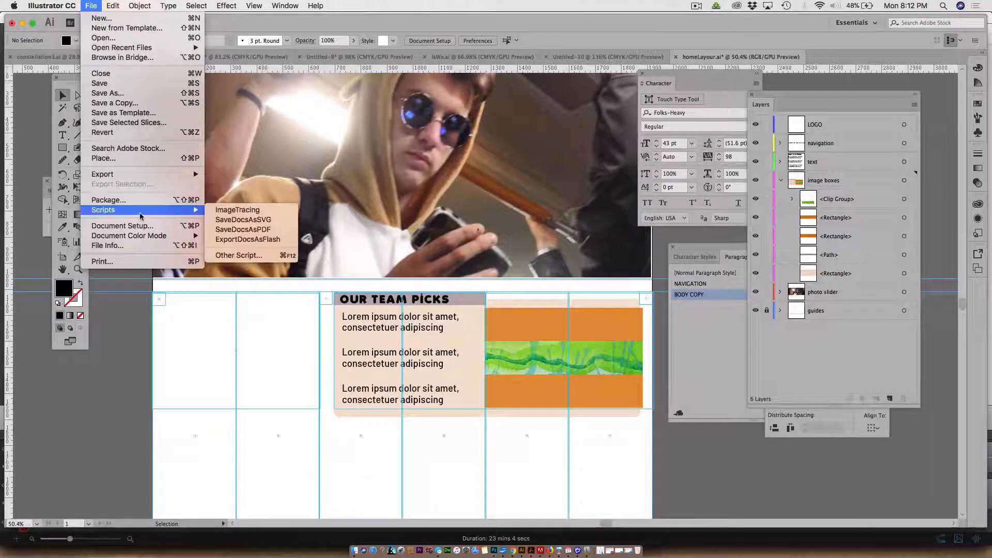
left_click(90, 4)
left_click(91, 6)
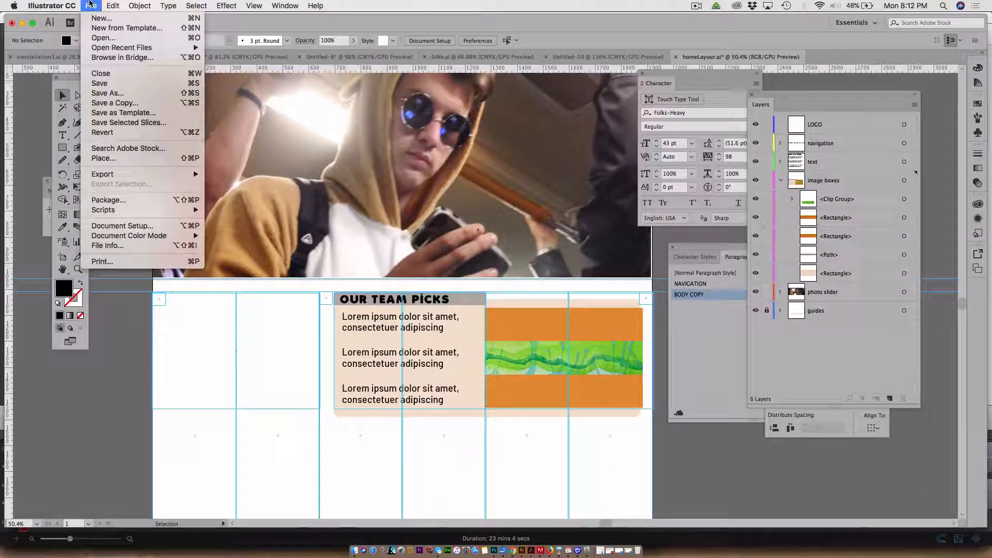
left_click(104, 160)
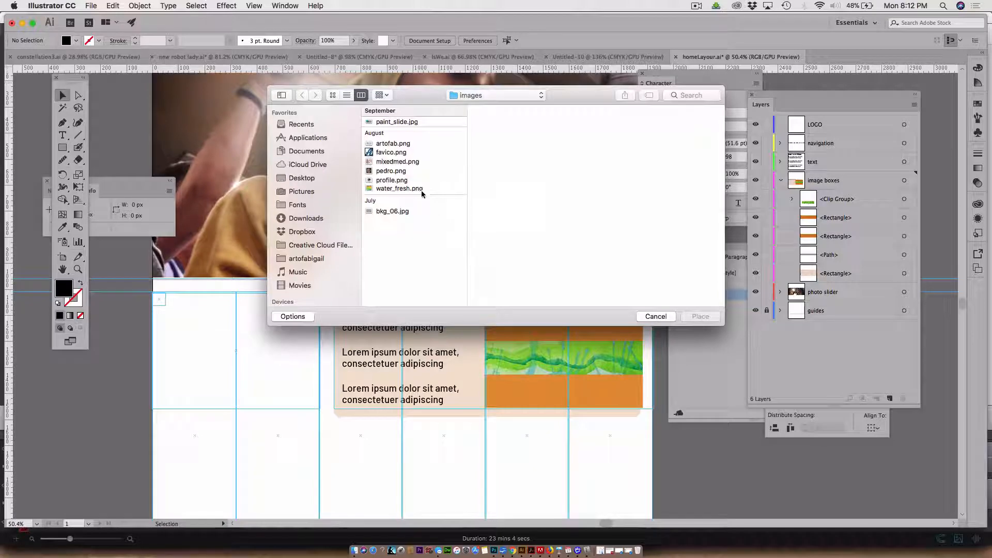
left_click(399, 171)
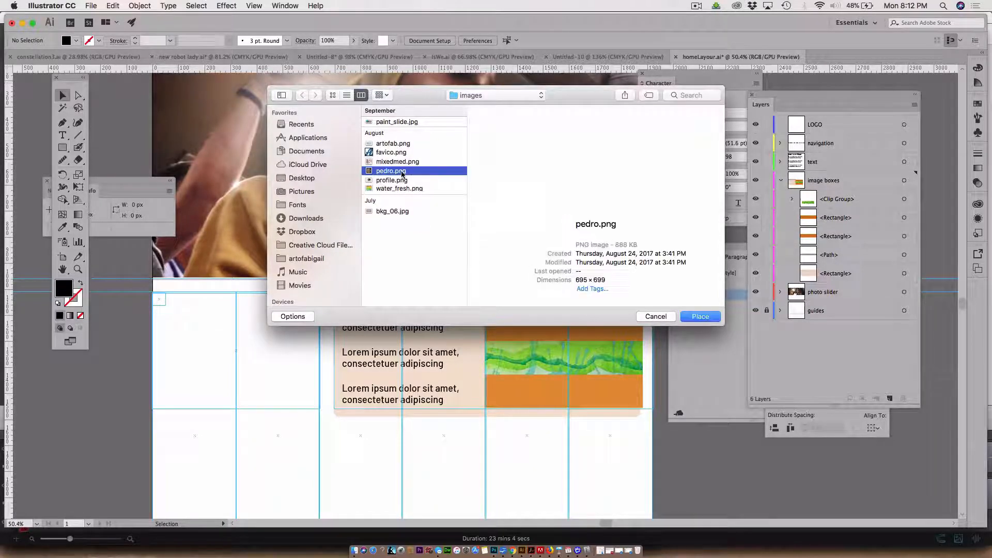
left_click(700, 317)
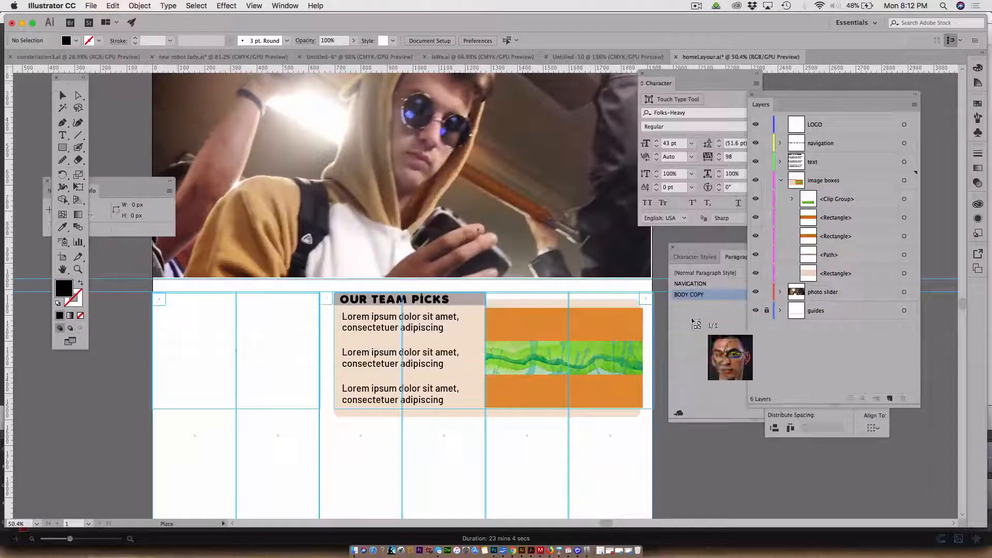
left_click_drag(426, 293, 739, 445)
left_click_drag(764, 481, 792, 520)
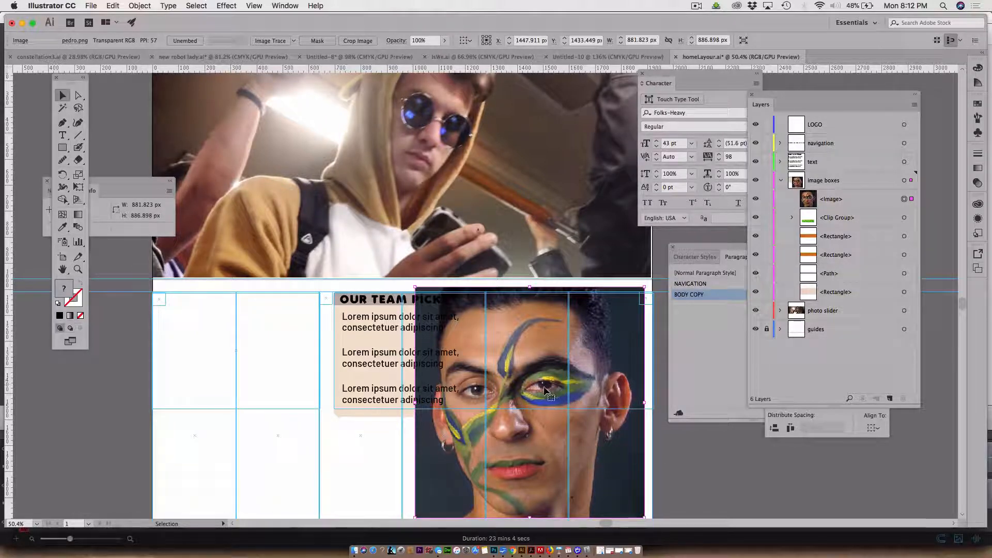
left_click_drag(543, 390, 594, 321)
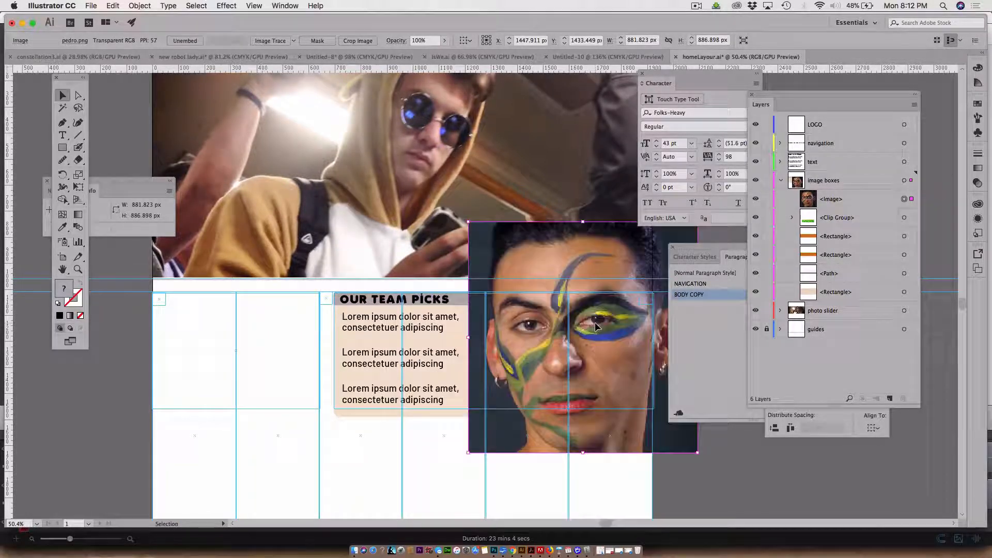
Lower the placed portrait's opacity to 45%.
left_click(284, 6)
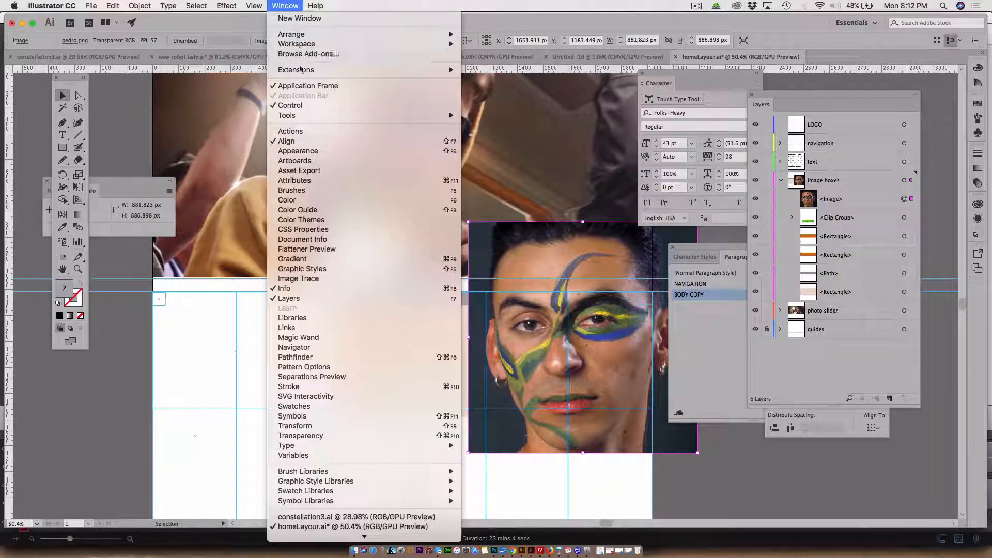
left_click(325, 152)
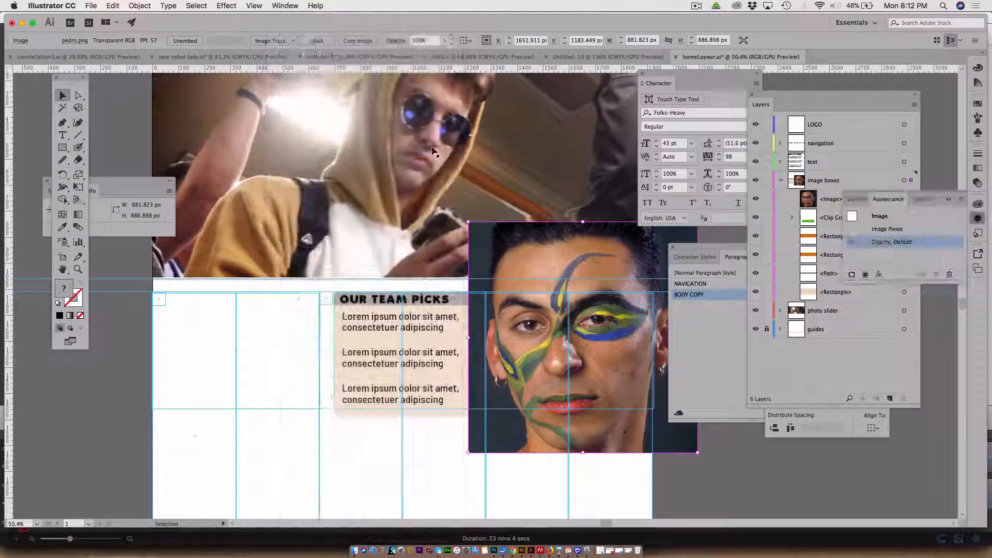
left_click(885, 243)
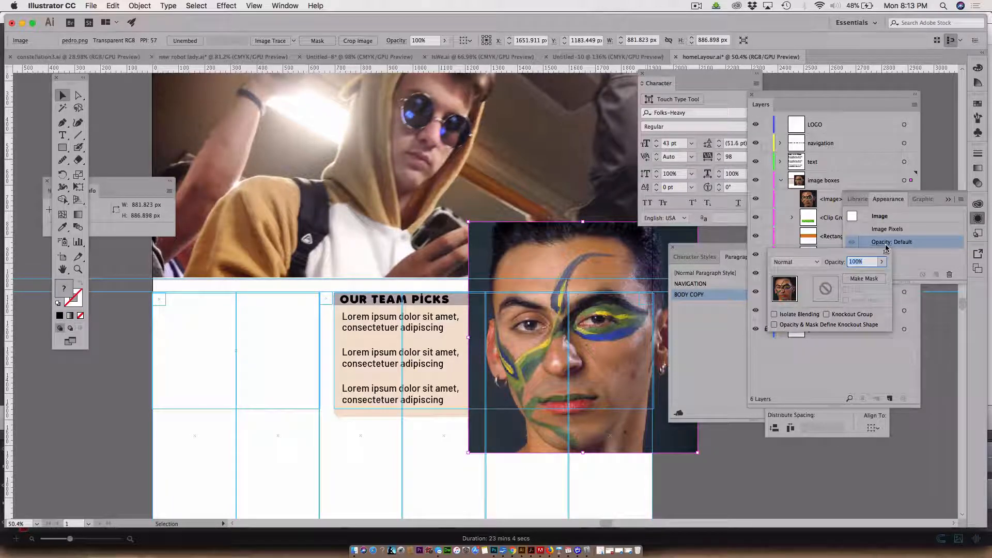
left_click(883, 265)
left_click_drag(884, 275, 858, 276)
left_click(610, 254)
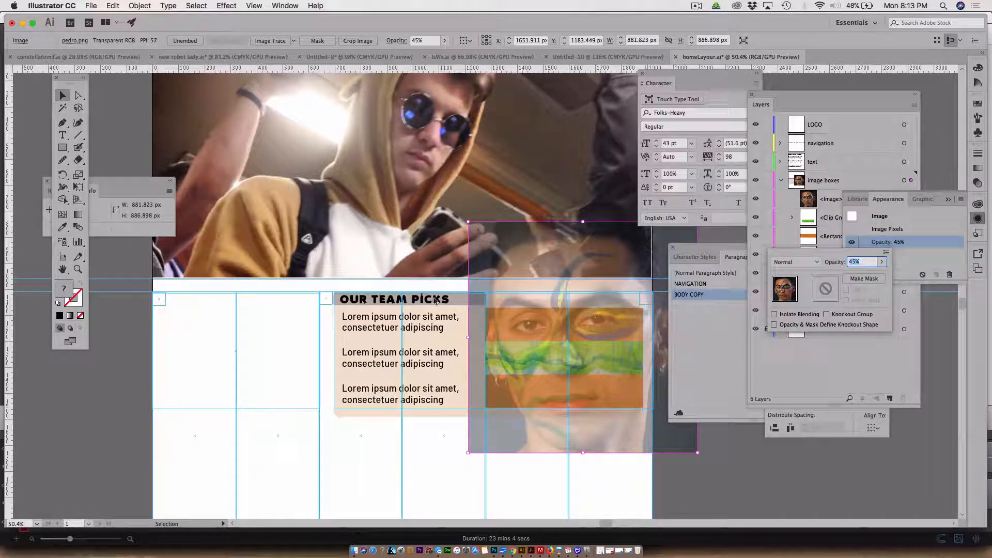
key("Return")
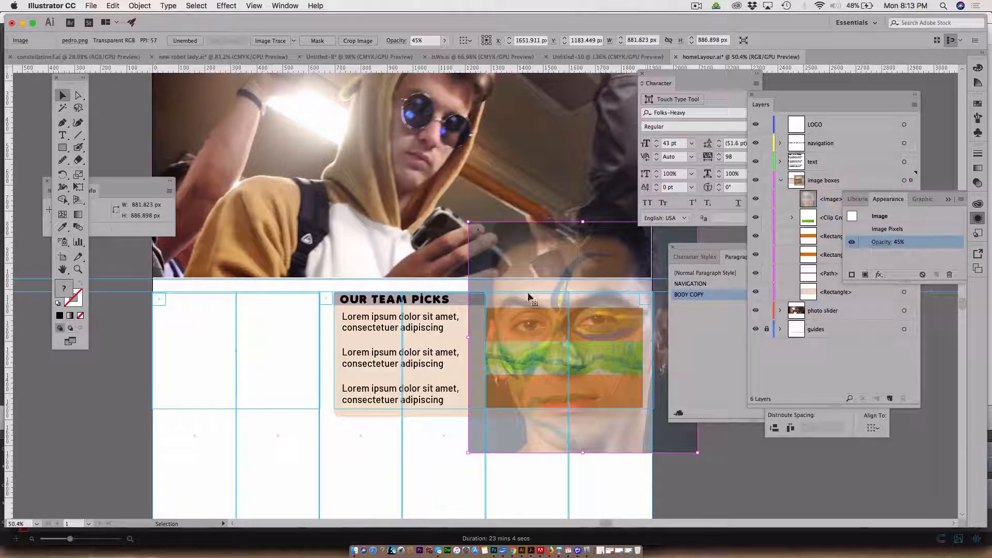
Nudge the portrait about 26 px left and 13 px down to line the face up with the coloured boxes.
key("Left")
key("Left")
key("Left")
key("Left")
key("Left")
key("Left")
key("Left")
key("Left")
key("Left")
key("Left")
key("Left")
key("Left")
key("Left")
key("Left")
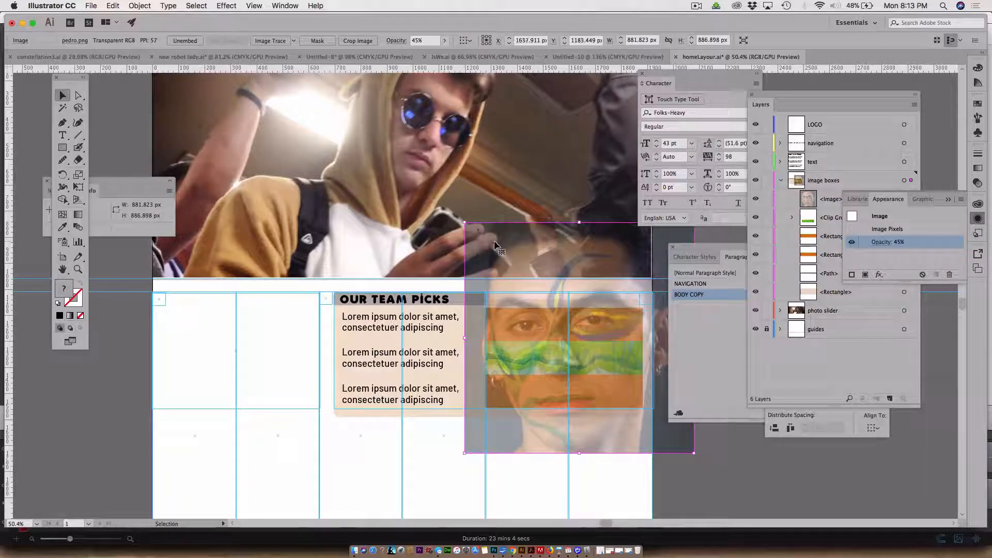
key("Down")
key("Down")
key("Down")
key("Down")
key("Down")
key("Down")
key("Down")
key("Down")
key("Down")
key("Down")
key("Down")
key("Down")
key("Down")
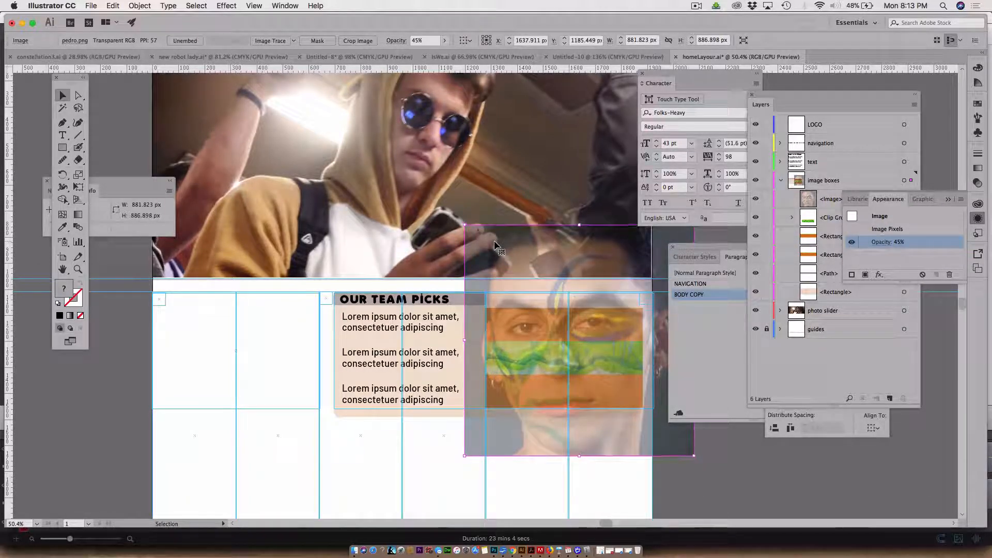
key("Left")
key("Left")
key("Left")
key("Left")
key("Left")
key("Left")
key("Left")
key("Left")
key("Left")
key("Left")
key("Left")
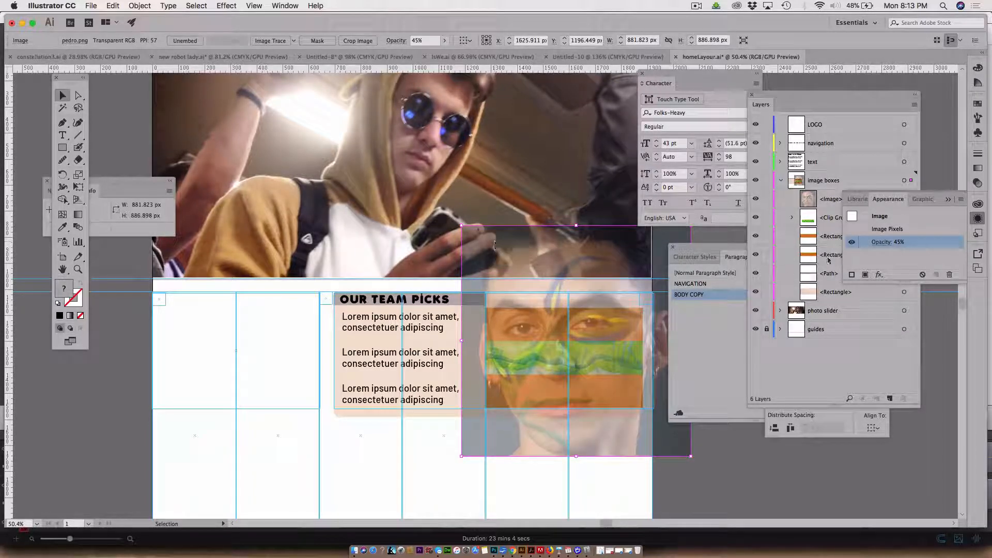
Set the portrait's opacity to 100%.
left_click(898, 246)
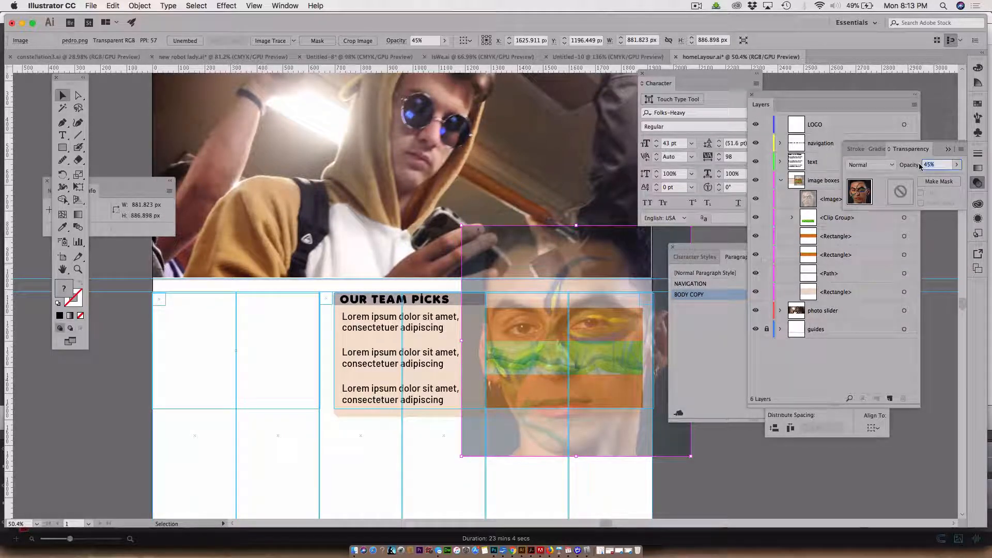
type("100")
key("Return")
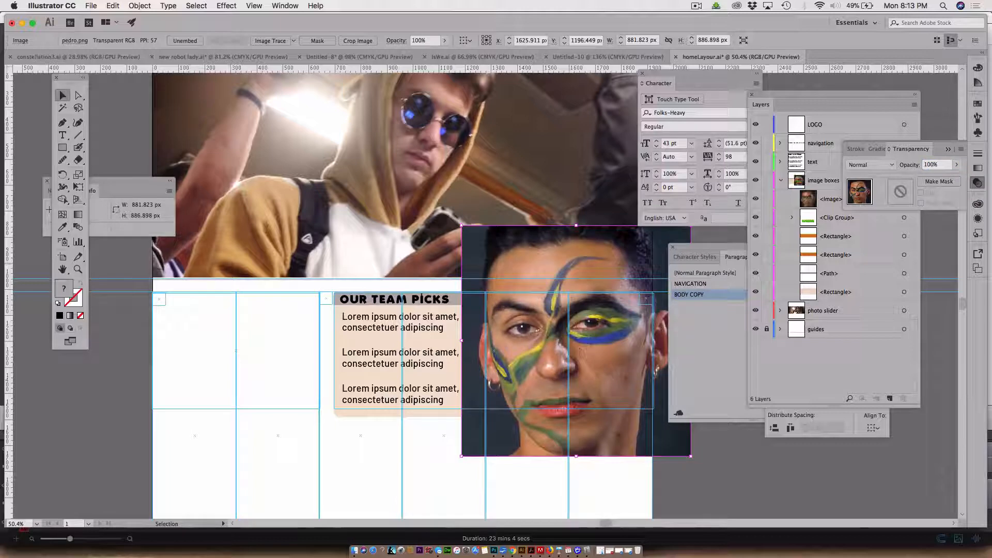
Move the portrait image below the two remaining orange rectangles and above the path in the image boxes layer.
left_click(832, 374)
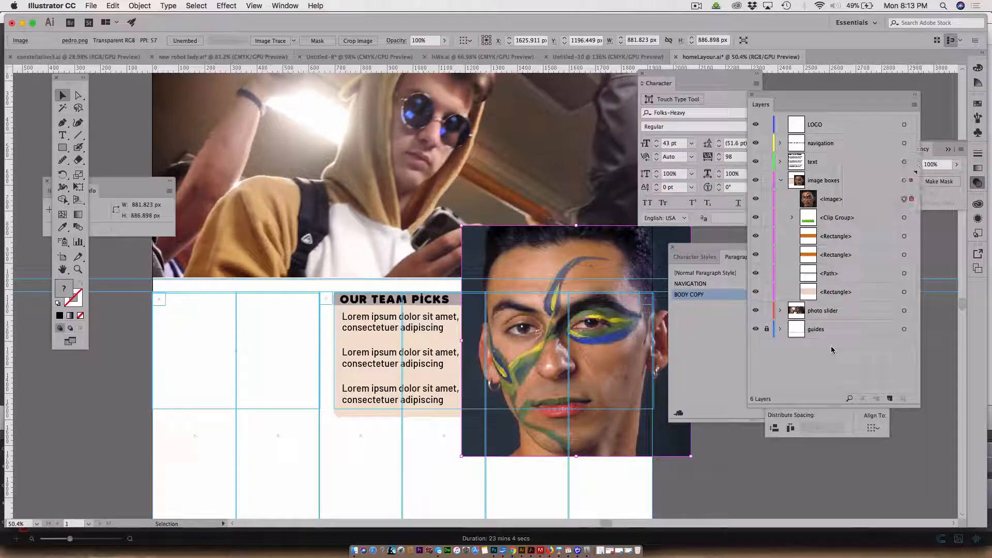
left_click_drag(834, 203, 838, 266)
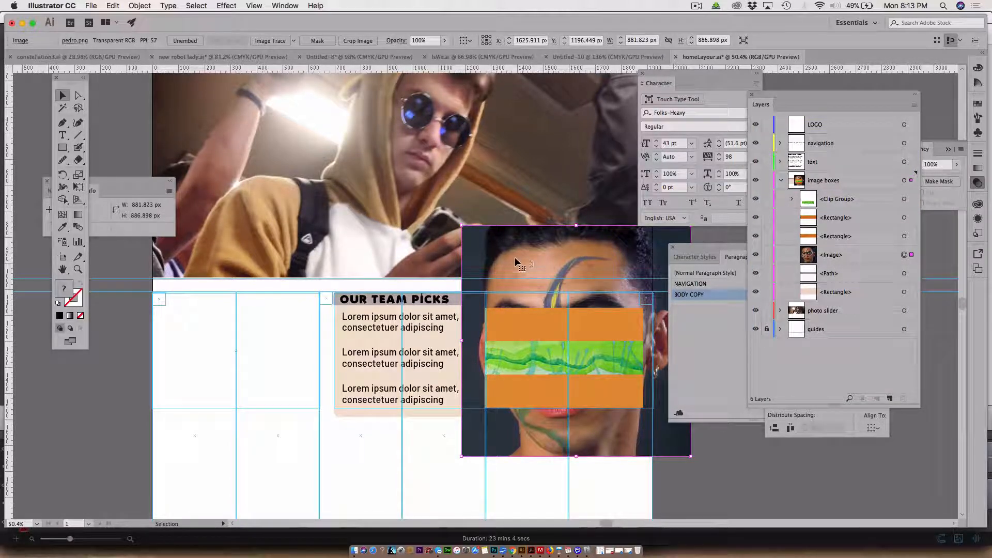
Make a clipping mask from the portrait image and the upper orange rectangle in the team picks section, and deselect it.
scroll(515, 256, "left", 2)
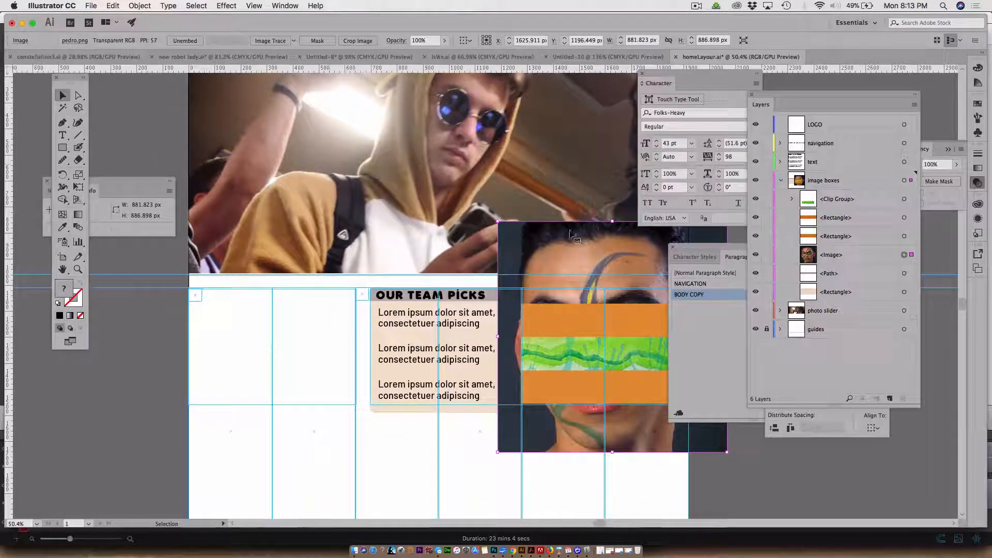
left_click(553, 319, "shift")
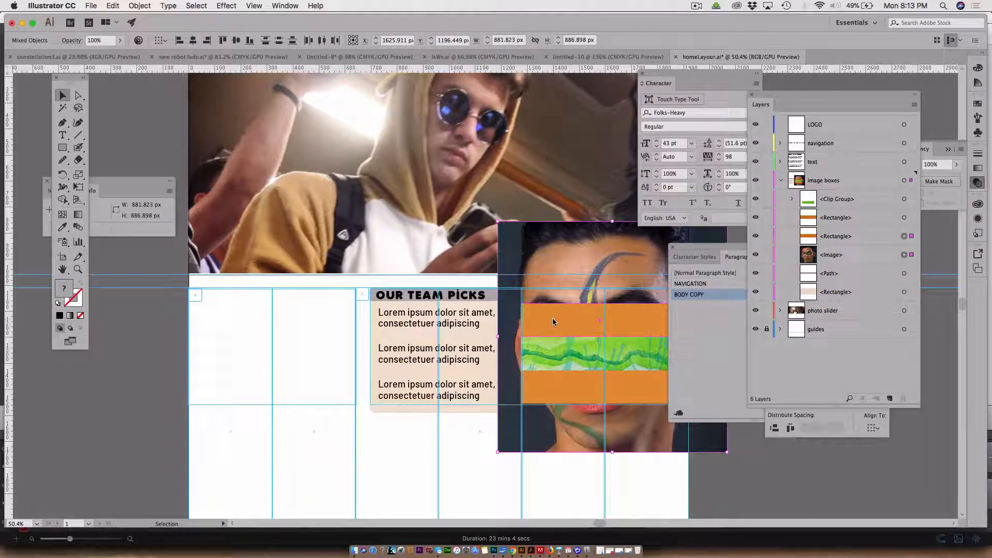
left_click(149, 7)
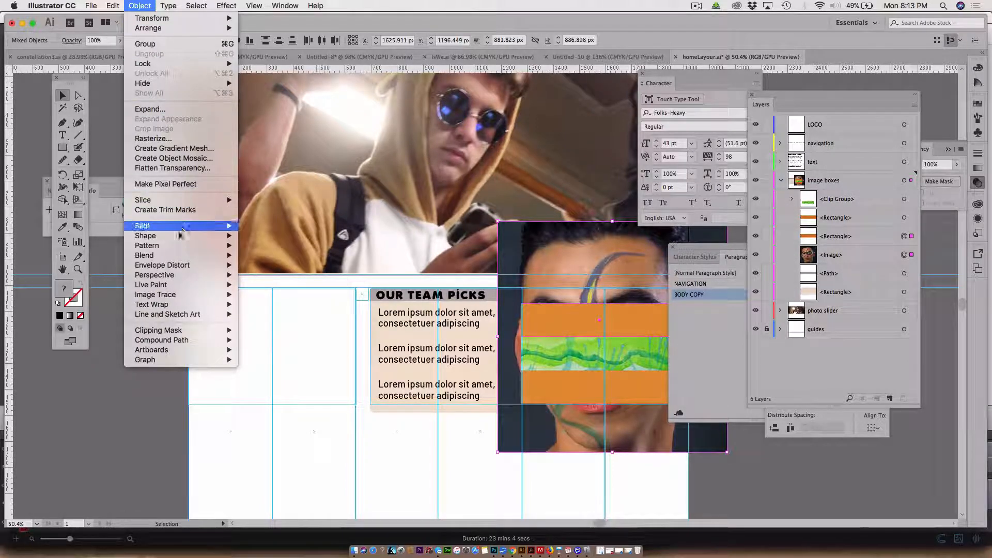
mouse_move(204, 331)
left_click(252, 333)
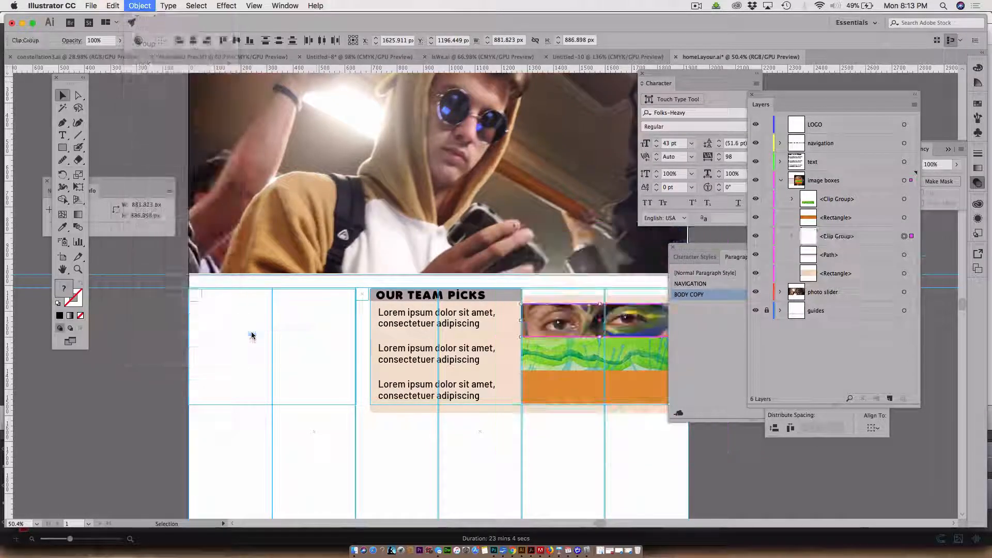
scroll(548, 375, "right", 2)
scroll(549, 380, "right", 2)
scroll(549, 380, "up", 1)
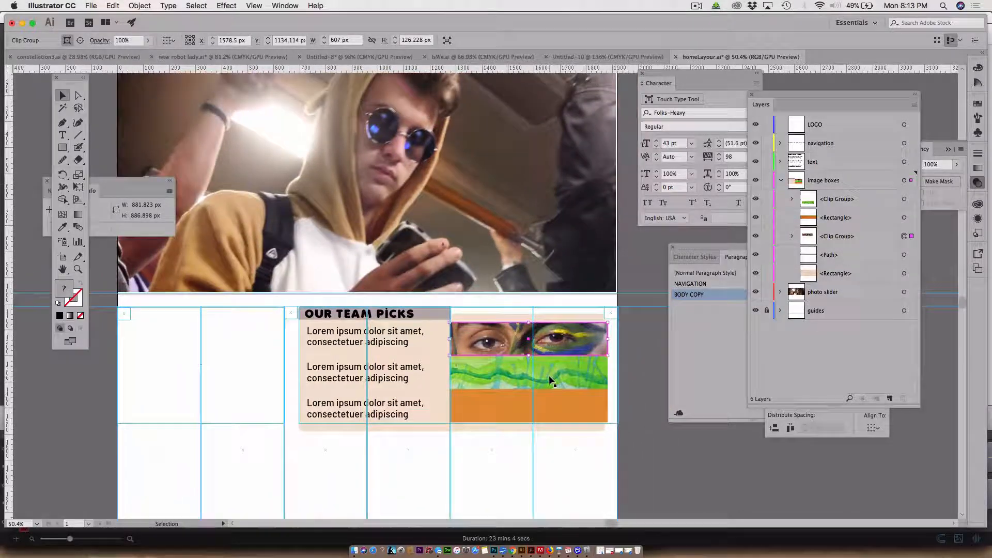
left_click(75, 396)
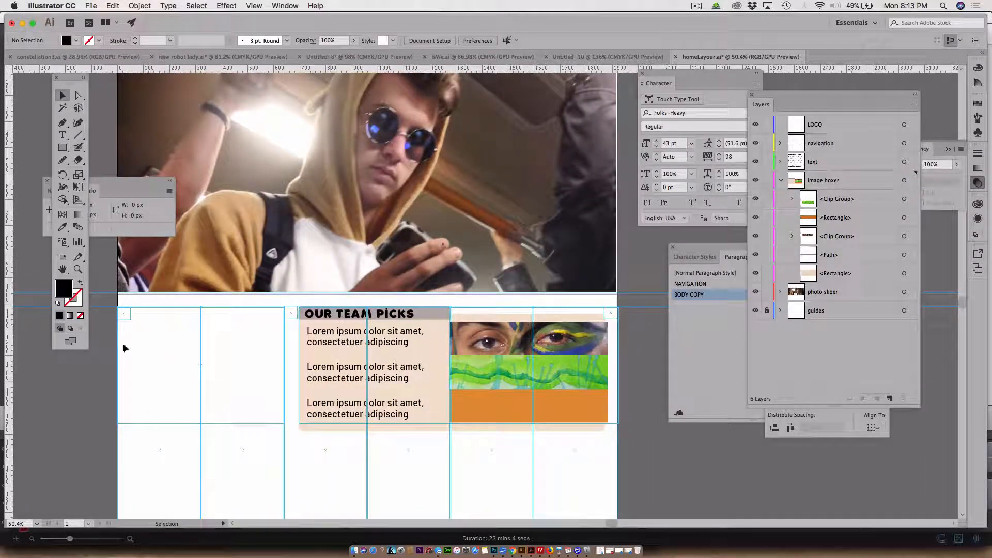
Draw a dark grey (#6D6864) footer rectangle about 1921 × 615 px across the blank area below the column guides.
scroll(236, 271, "down", 5)
scroll(236, 271, "down", 15)
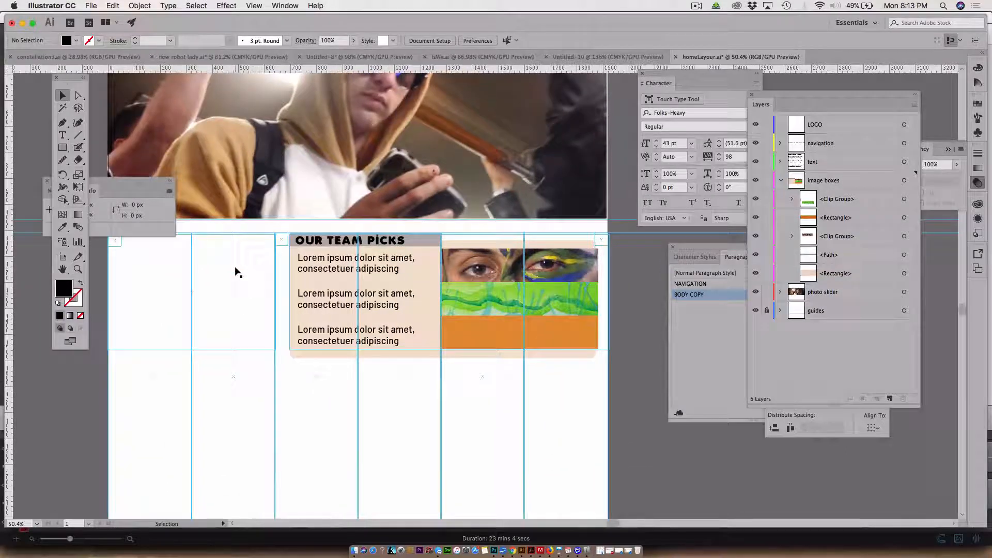
scroll(236, 271, "left", 2)
scroll(237, 271, "left", 1)
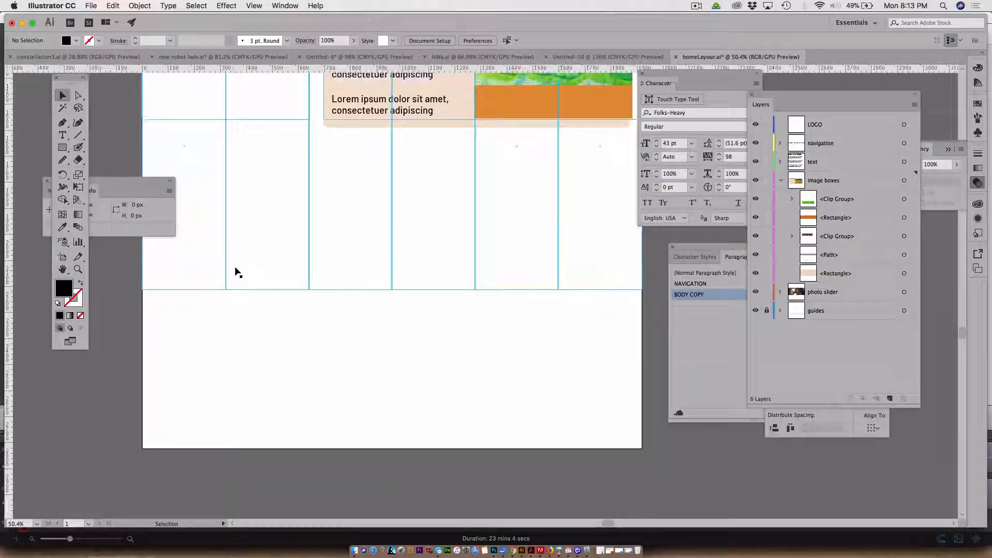
left_click(63, 147)
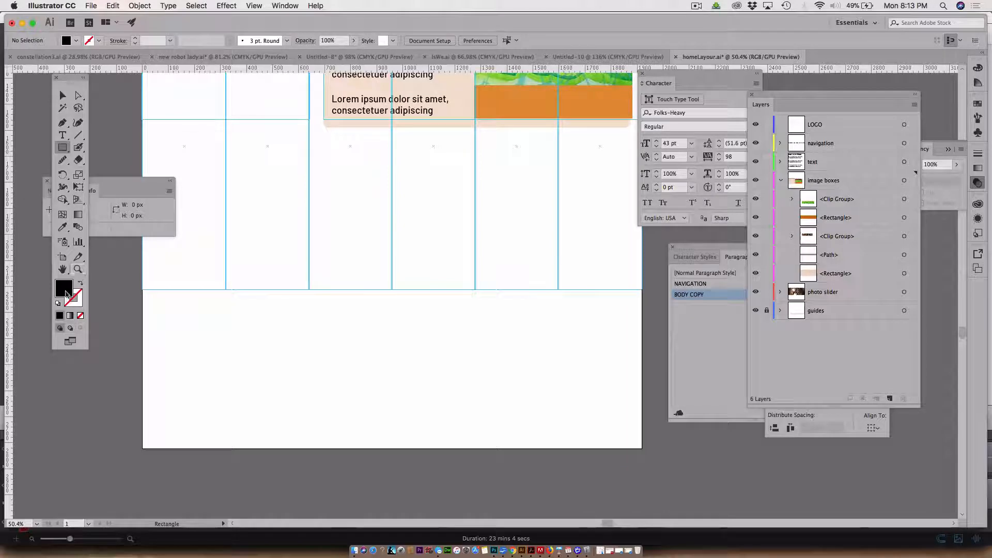
double_click(64, 288)
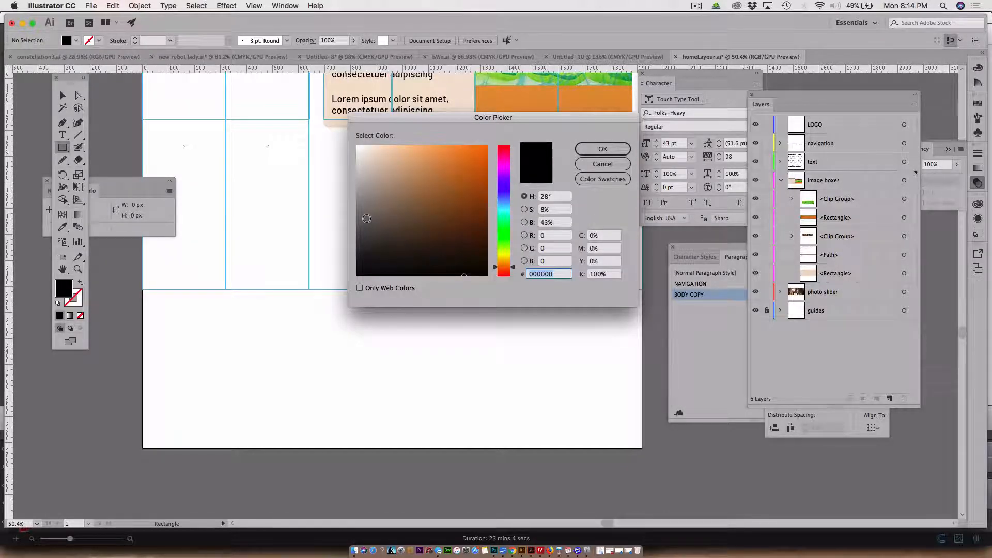
left_click(589, 150)
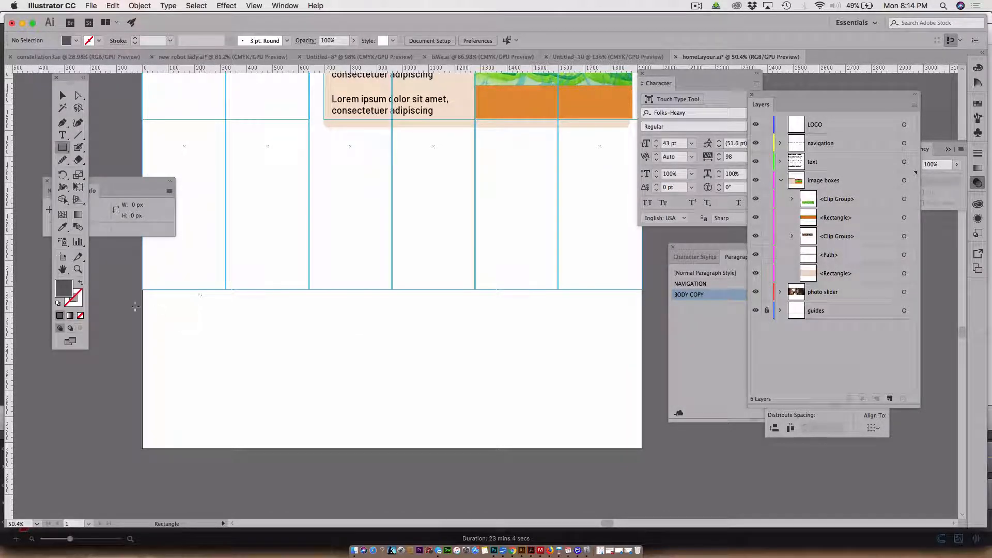
left_click_drag(143, 293, 642, 450)
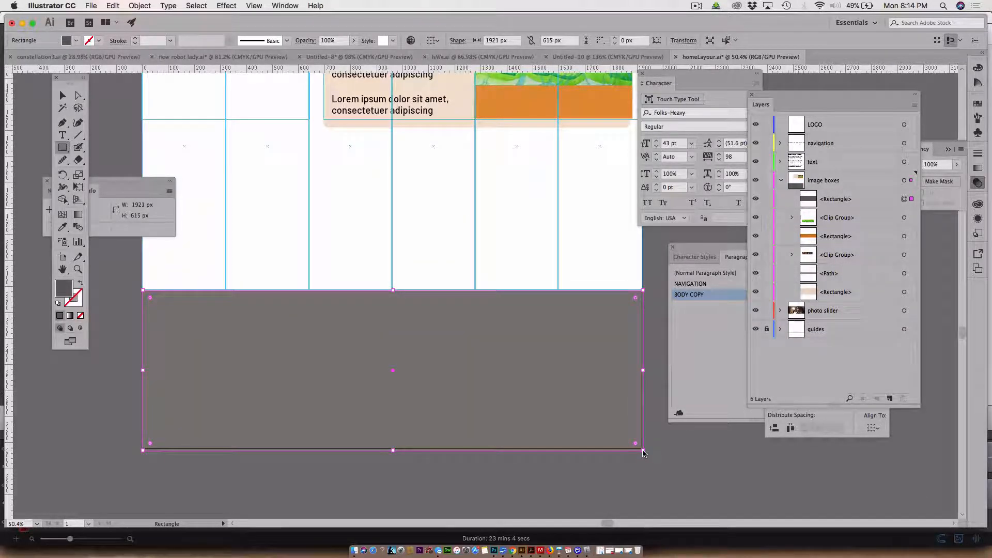
Change the footer rectangle's fill to the dark orange #C65E18.
double_click(63, 293)
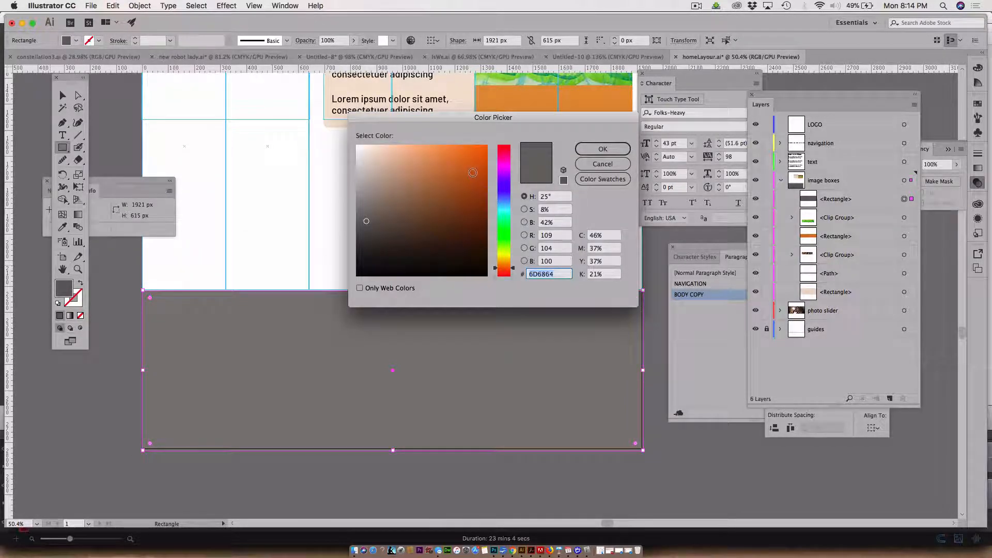
type("C65E18")
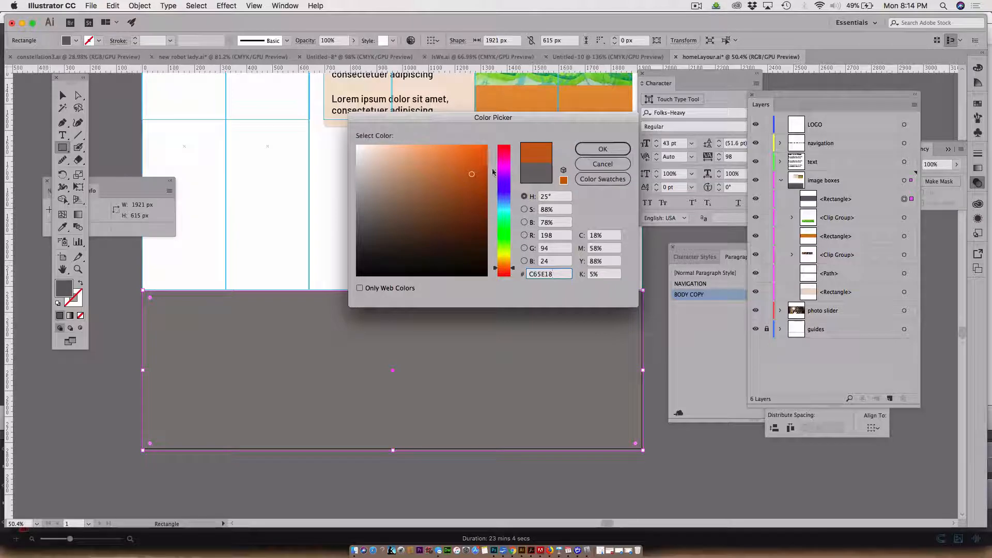
left_click(503, 167)
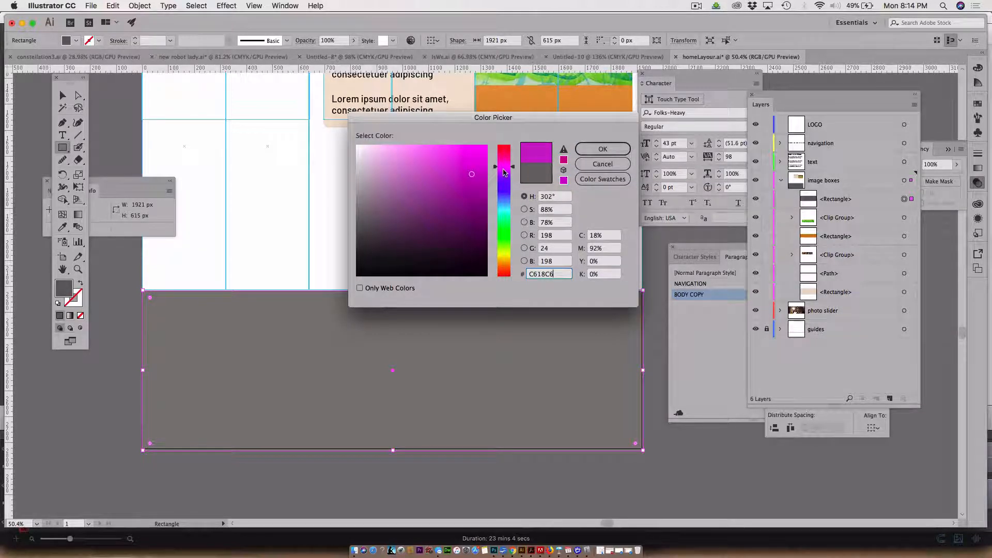
left_click(505, 268)
left_click(621, 164)
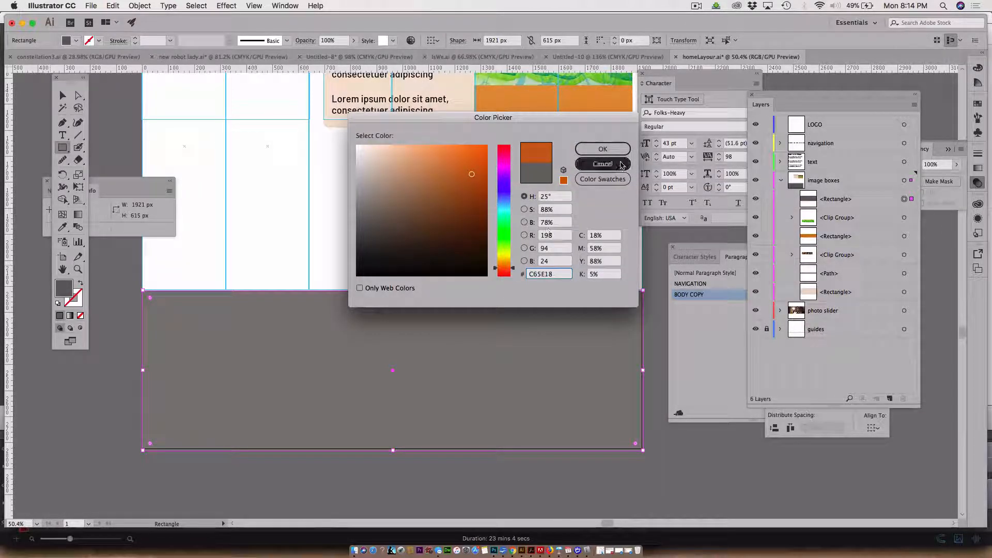
left_click(614, 150)
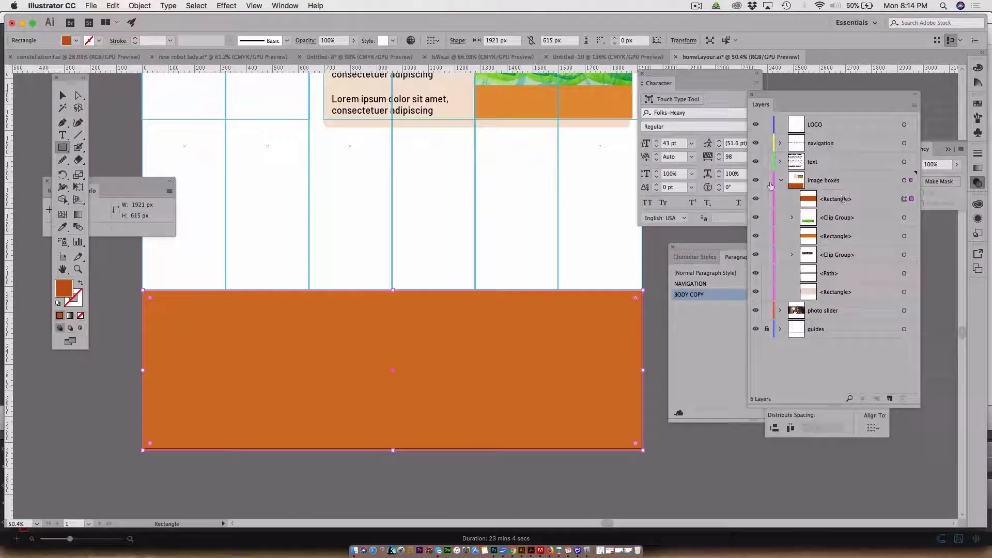
Make the text layer active and deselect the footer rectangle with the Selection tool.
left_click(833, 170)
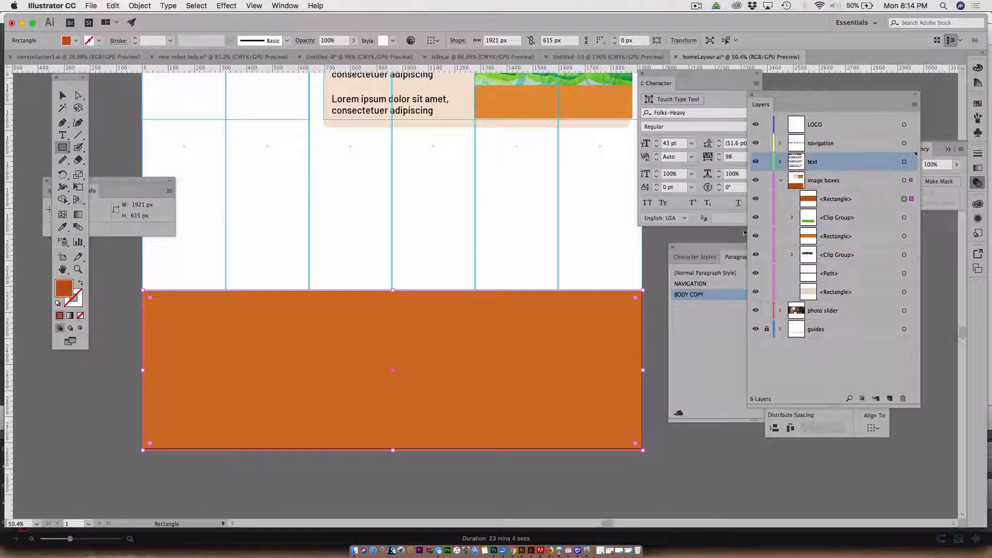
scroll(417, 378, "up", 5)
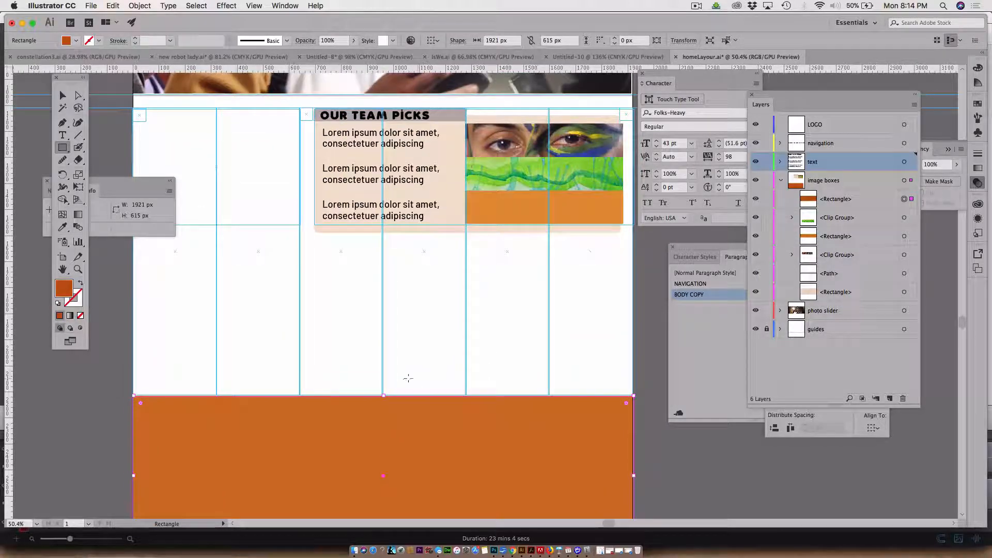
left_click(63, 95)
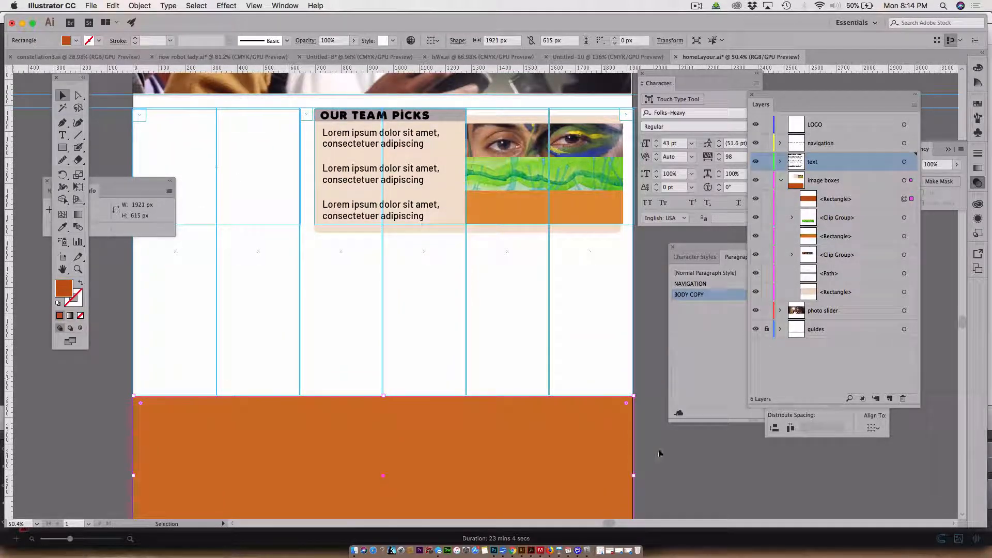
left_click(682, 463)
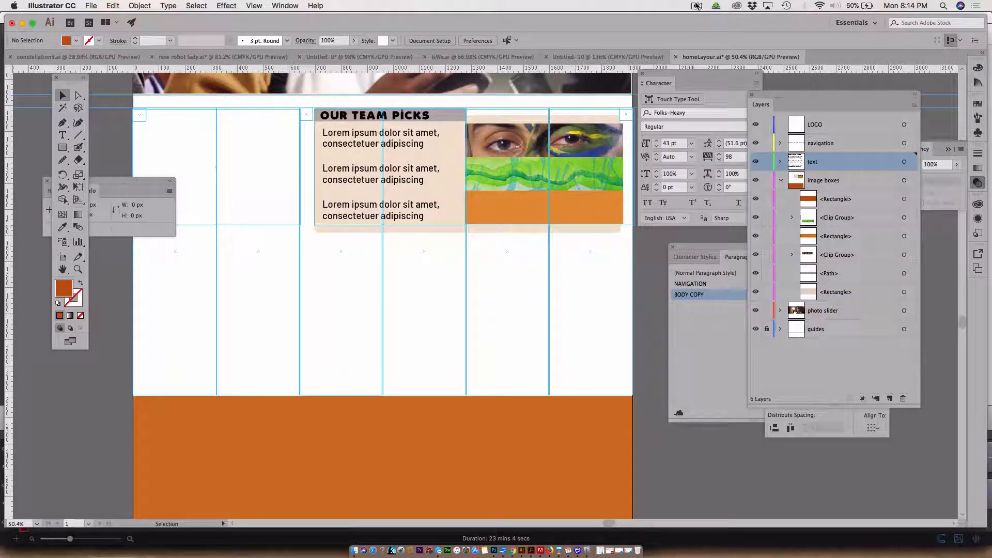
scroll(553, 274, "up", 10)
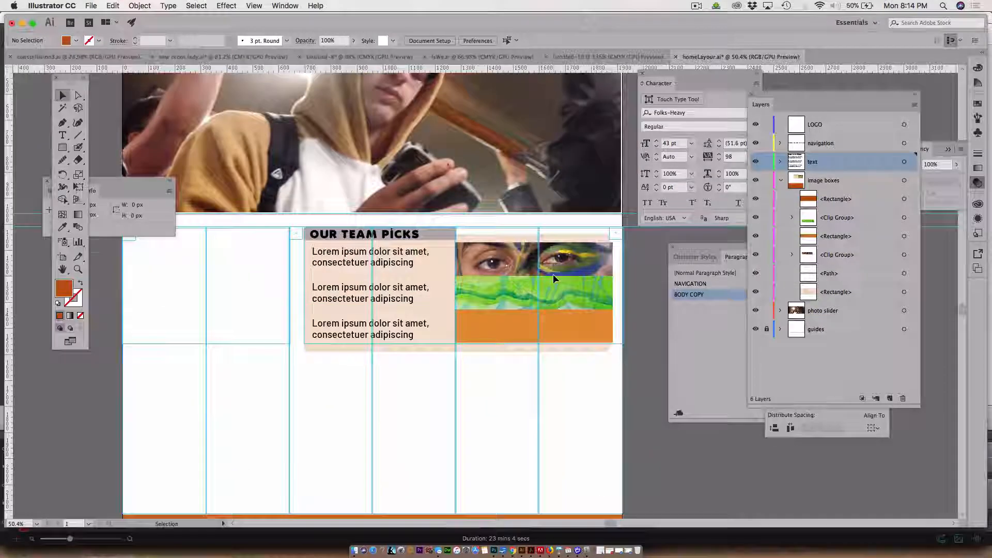
scroll(553, 274, "up", 2)
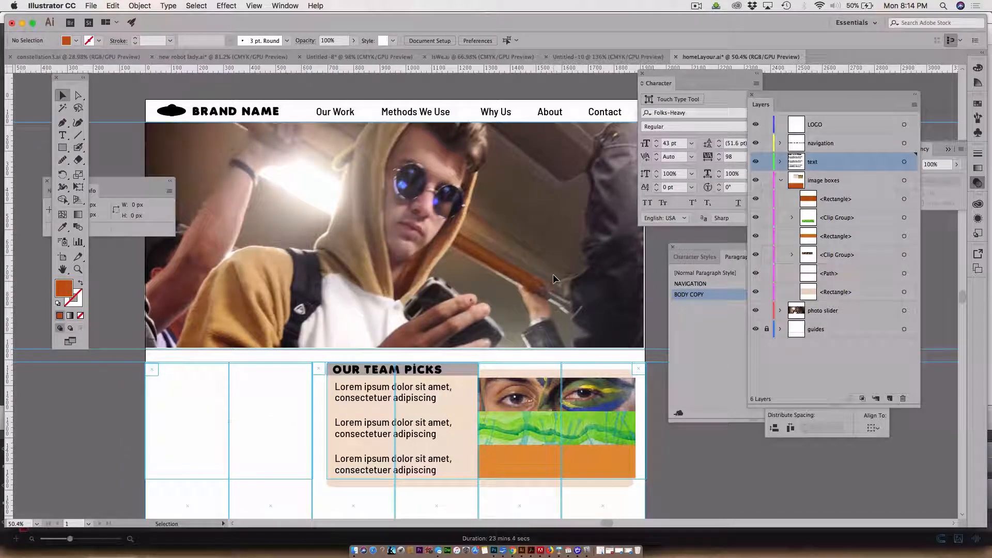
left_click(696, 6)
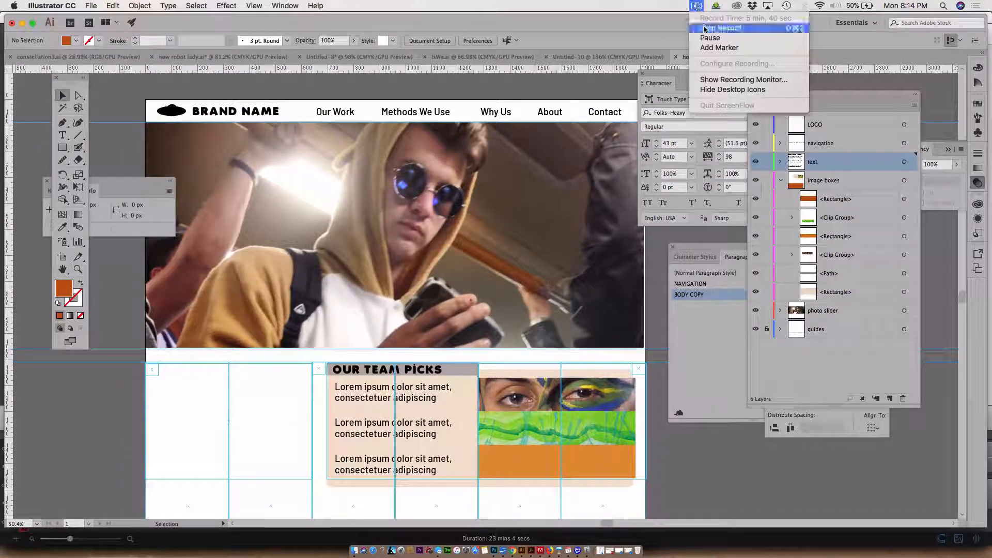